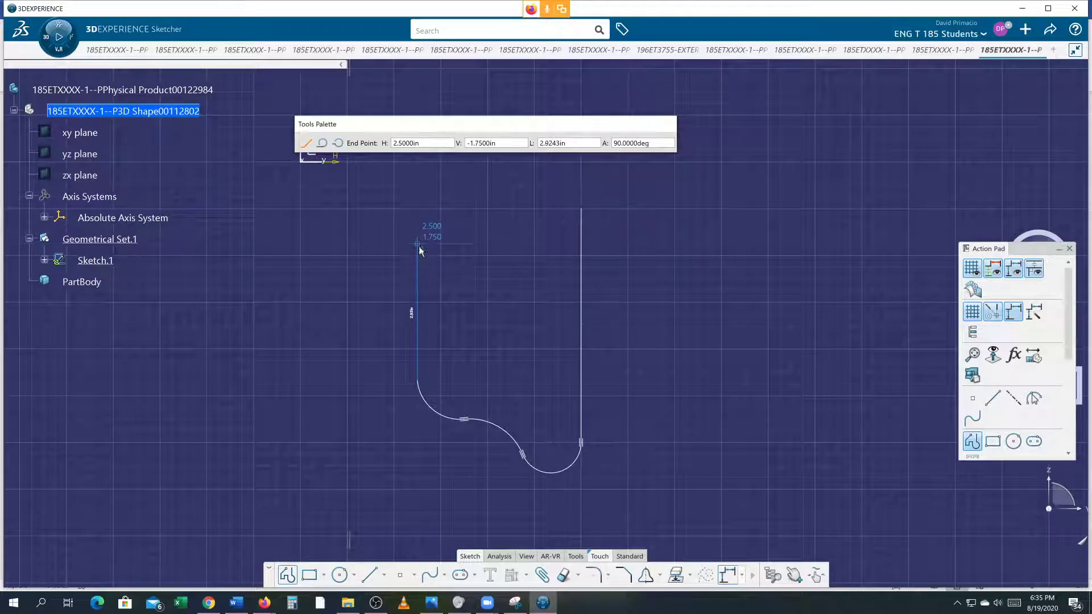
- Close the profile with a vertical left line and a horizontal top line ending at the right edge's upper endpoint
{"action": "left_click", "coordinate": [418, 209]}
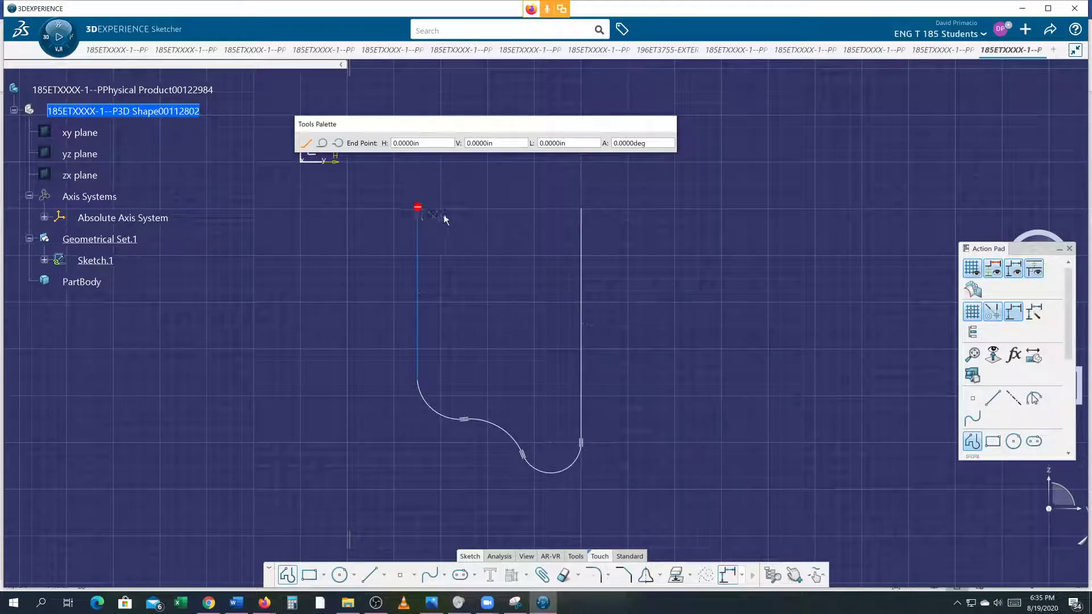
{"action": "left_click", "coordinate": [580, 209]}
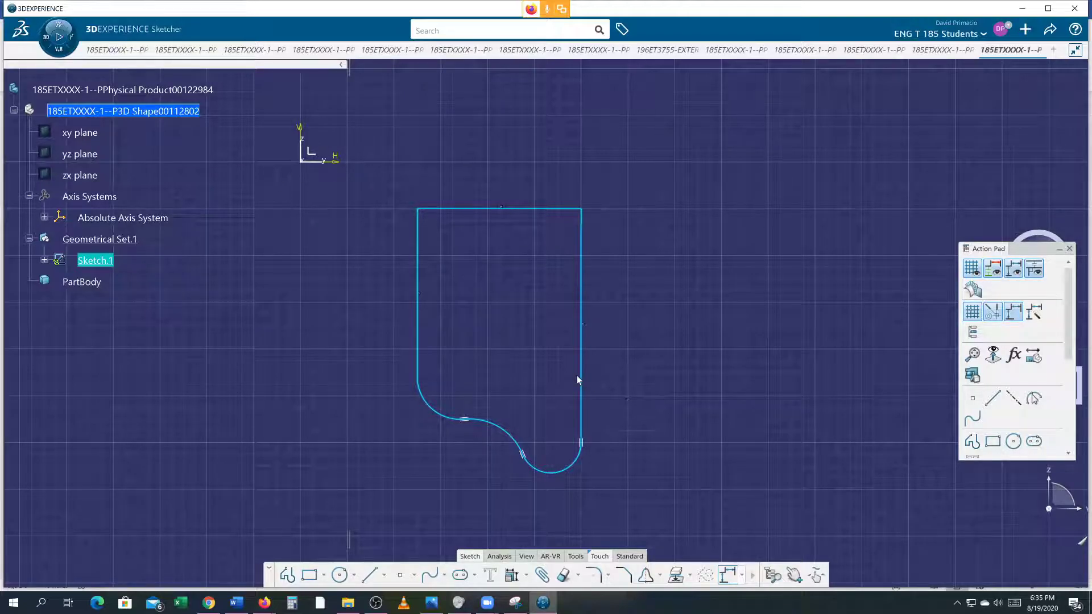
{"action": "left_click", "coordinate": [390, 434]}
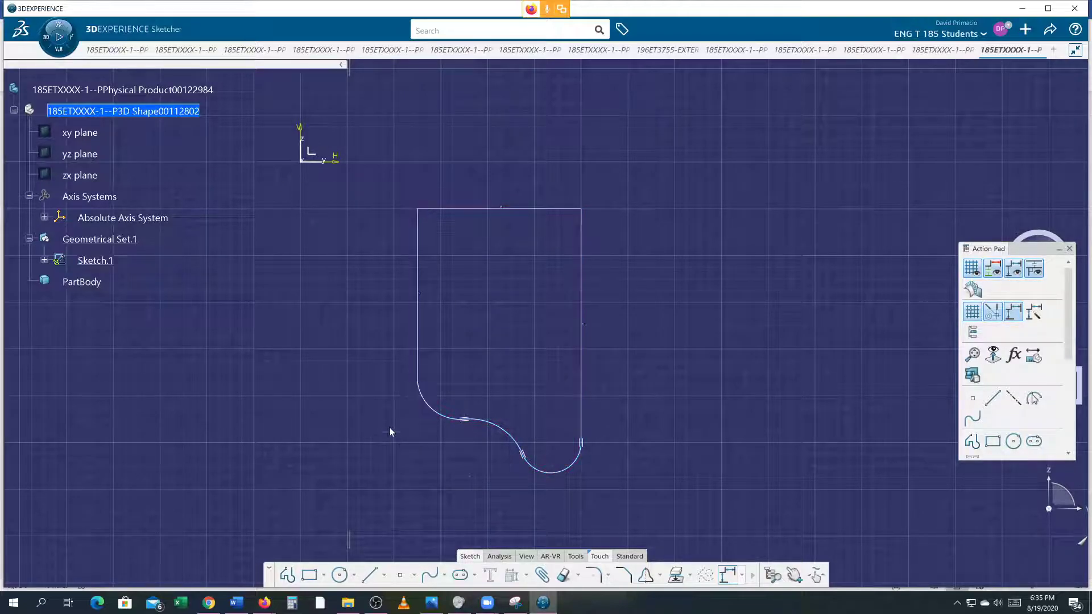
- Add a tangency constraint between the left vertical line and the adjoining lower-left arc
{"action": "left_click", "coordinate": [417, 403]}
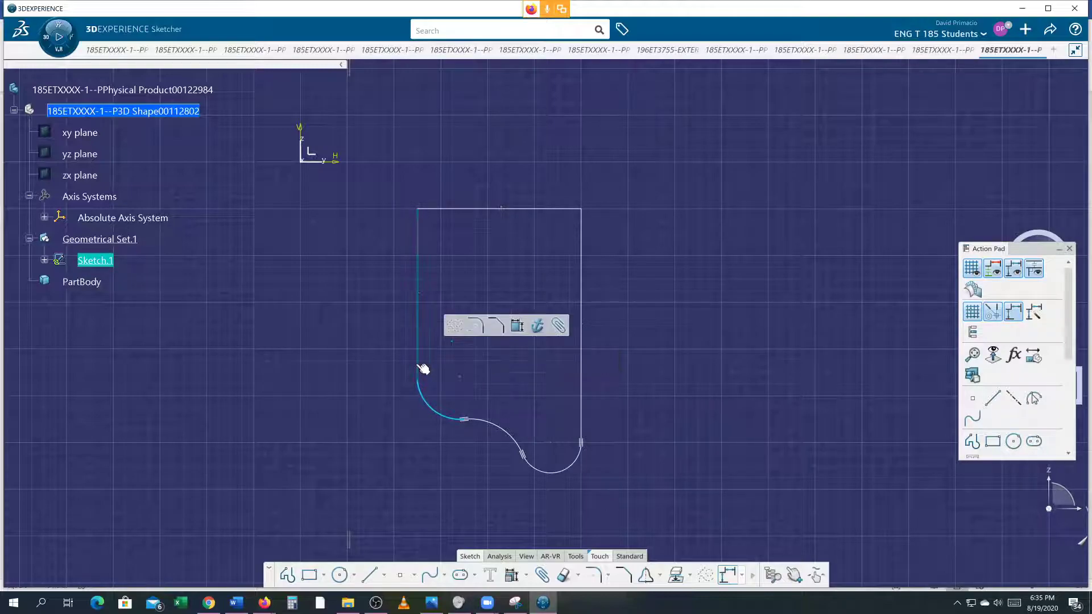
{"action": "left_click", "coordinate": [527, 576]}
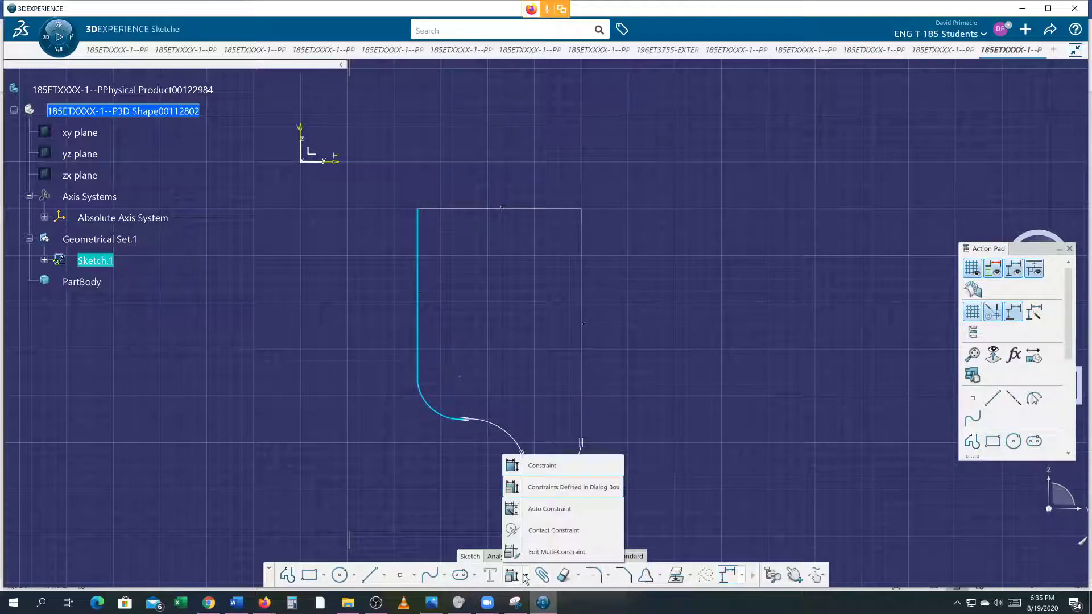
{"action": "left_click", "coordinate": [544, 490]}
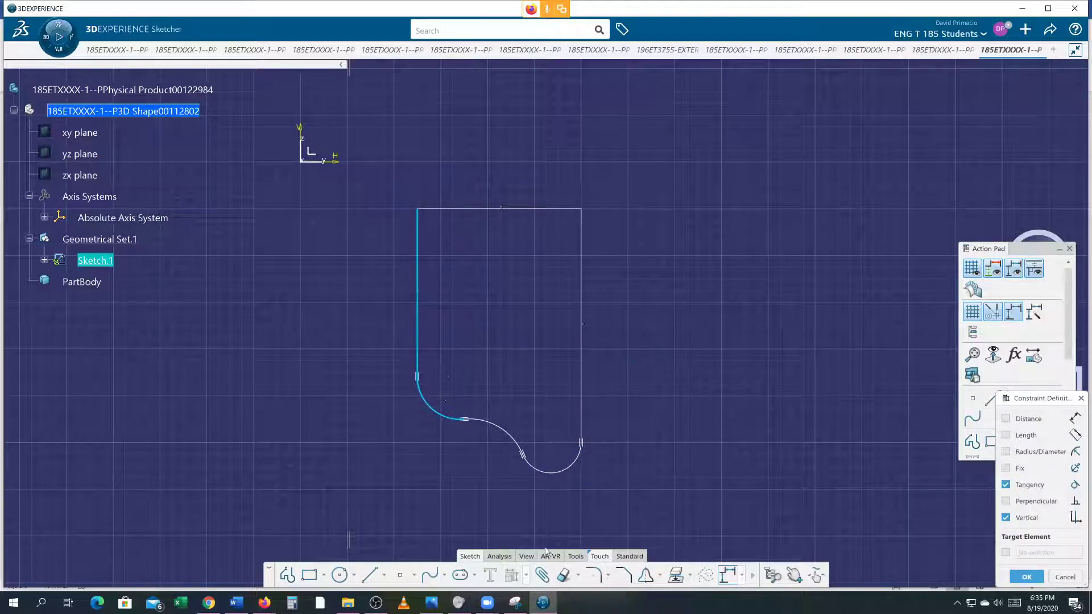
{"action": "left_click", "coordinate": [1026, 577]}
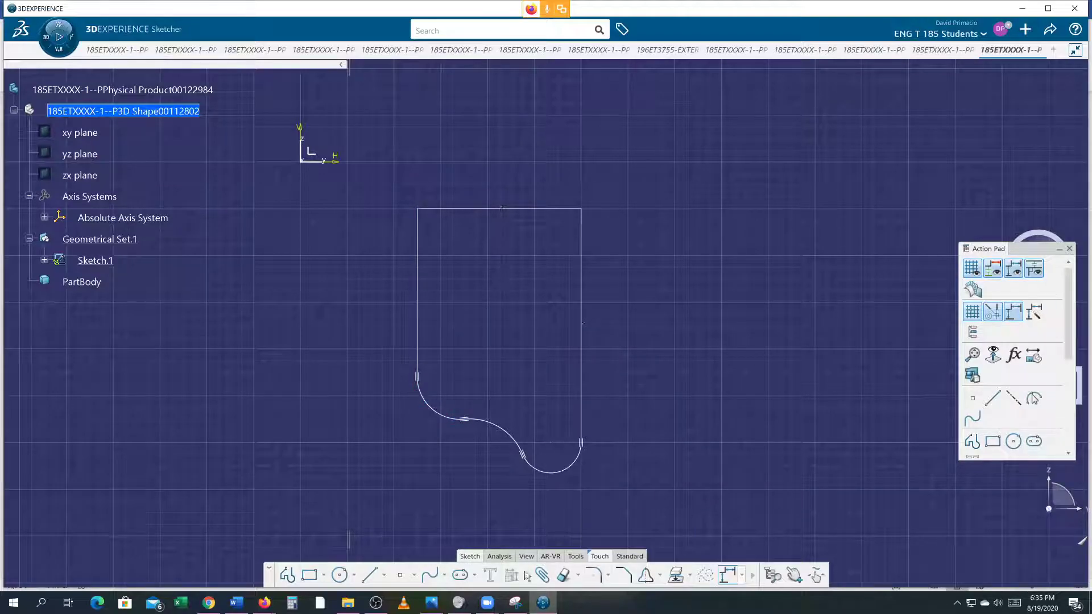
- Round the profile's two upper corners with a 0.75 in radius
{"action": "left_click", "coordinate": [339, 575]}
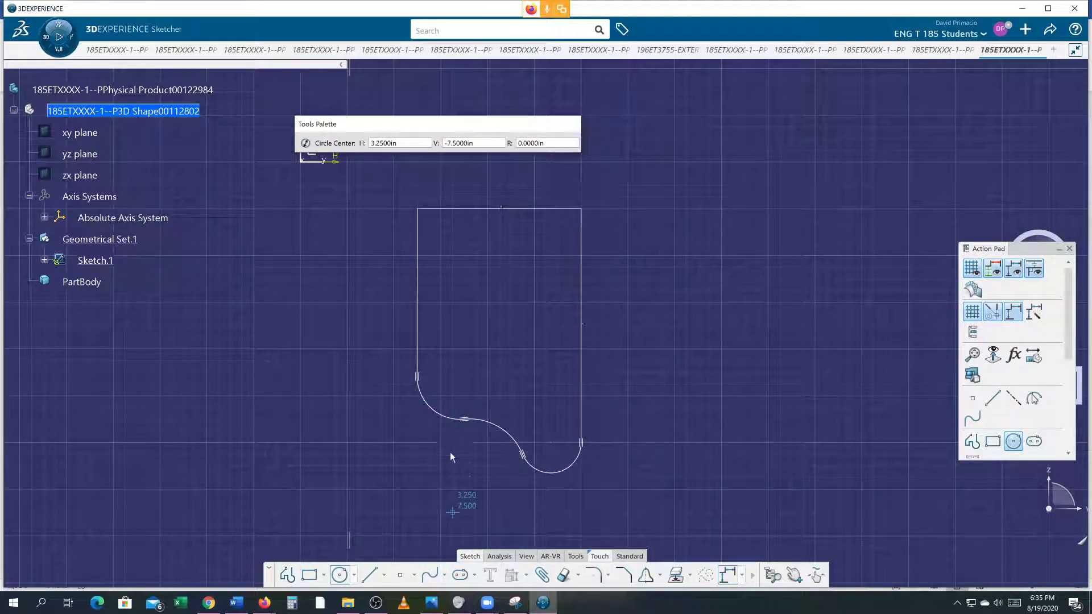
{"action": "left_click", "coordinate": [593, 575]}
{"action": "left_click_drag", "start_coordinate": [364, 190], "coordinate": [625, 267]}
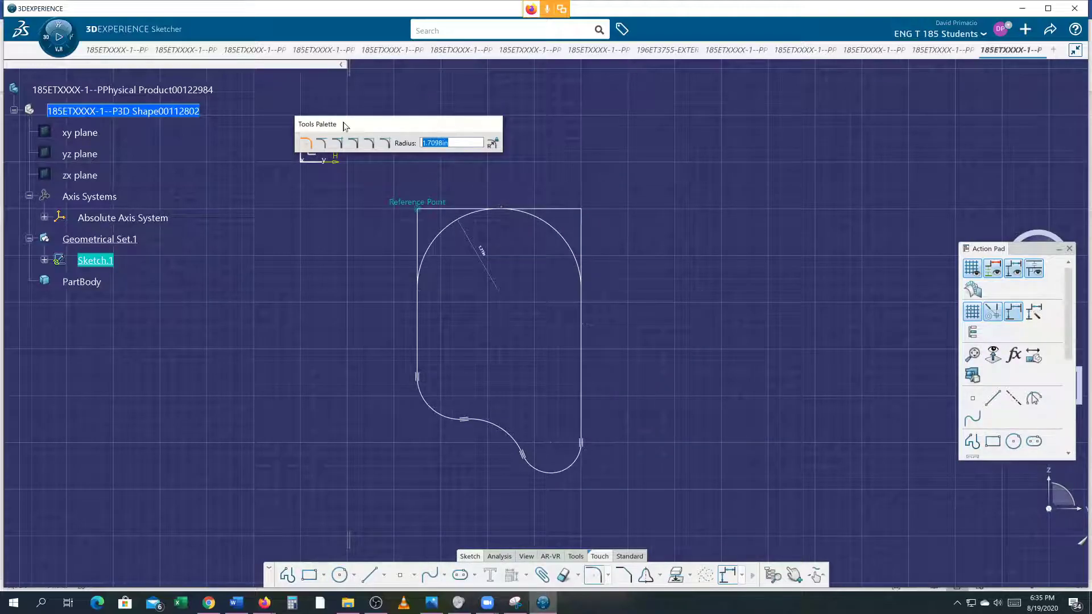
{"action": "type", "text": "0.75"}
{"action": "key", "text": "Return"}
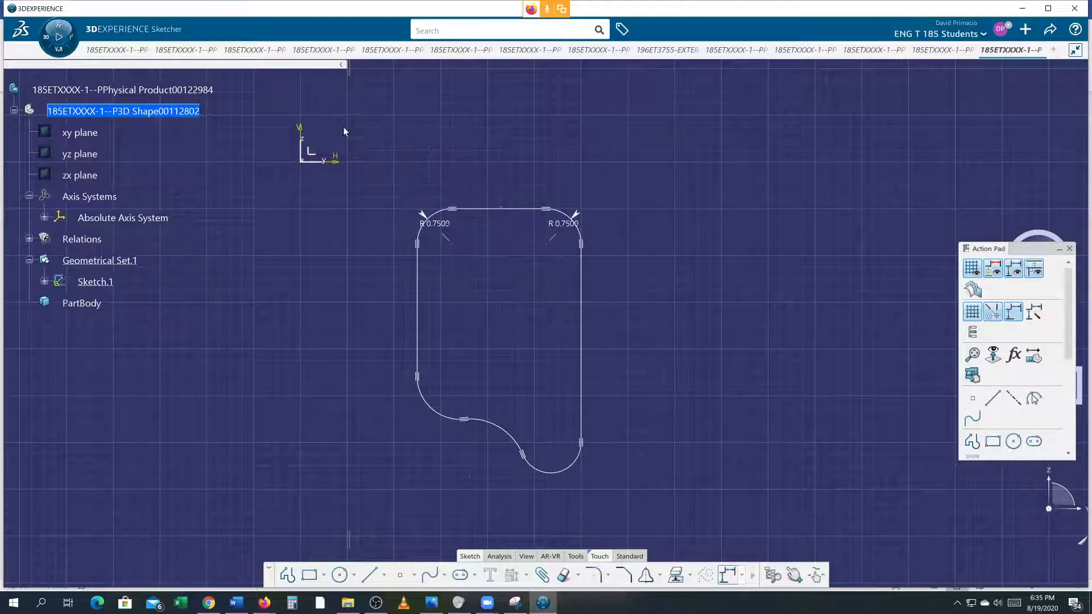
- Sketch circles with radii of about 0.44, 0.29, 0.25 and 0.36 in at the lower-left, lower-right, upper-right and upper-left arc centres
{"action": "left_click", "coordinate": [341, 576]}
{"action": "left_click", "coordinate": [455, 380]}
{"action": "left_click", "coordinate": [446, 382]}
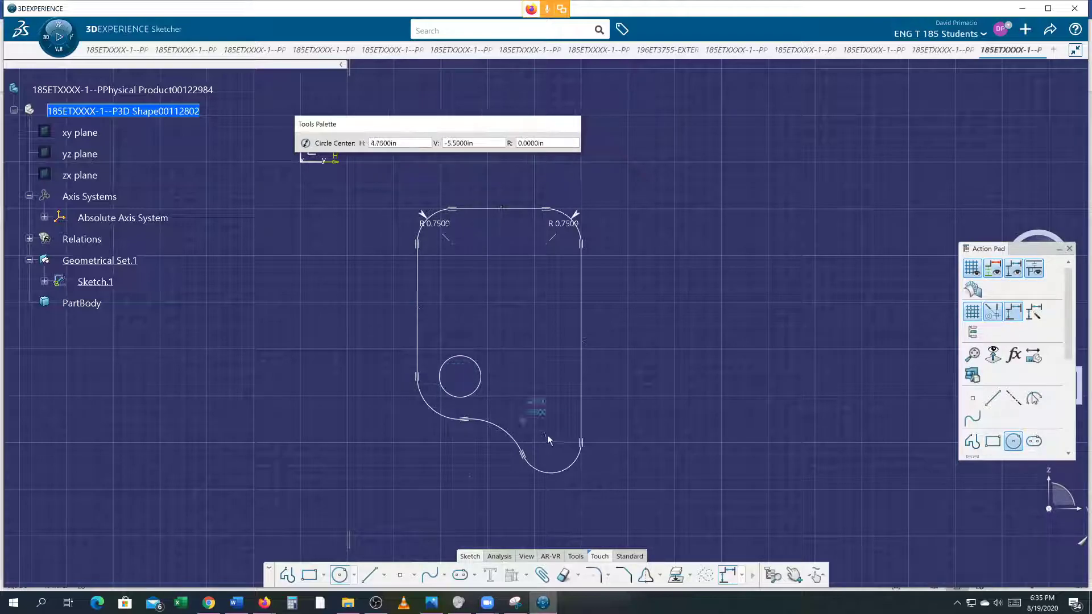
{"action": "left_click", "coordinate": [551, 439]}
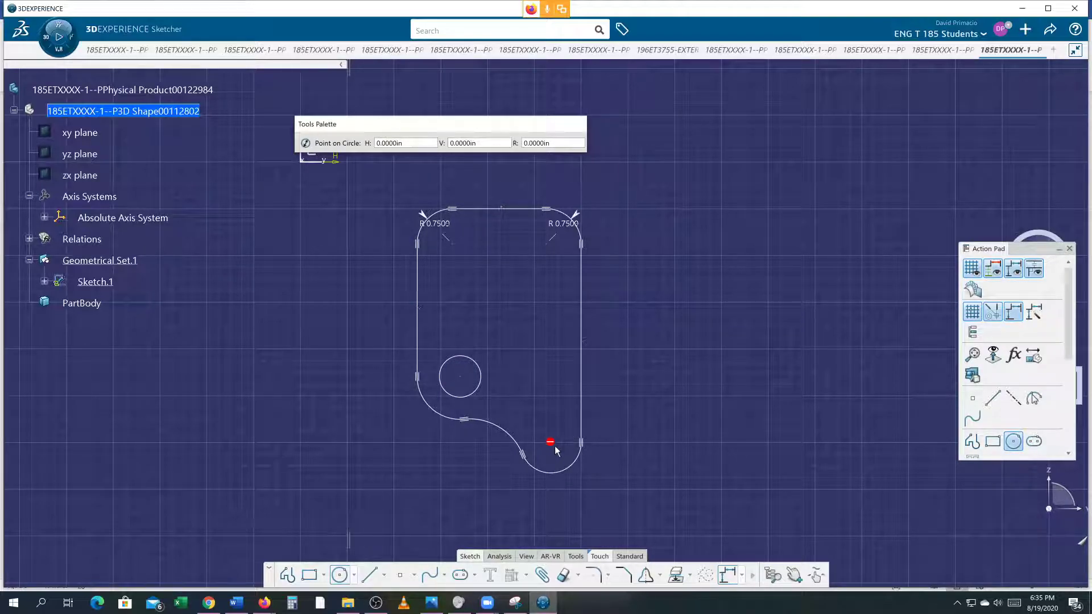
{"action": "left_click", "coordinate": [565, 453]}
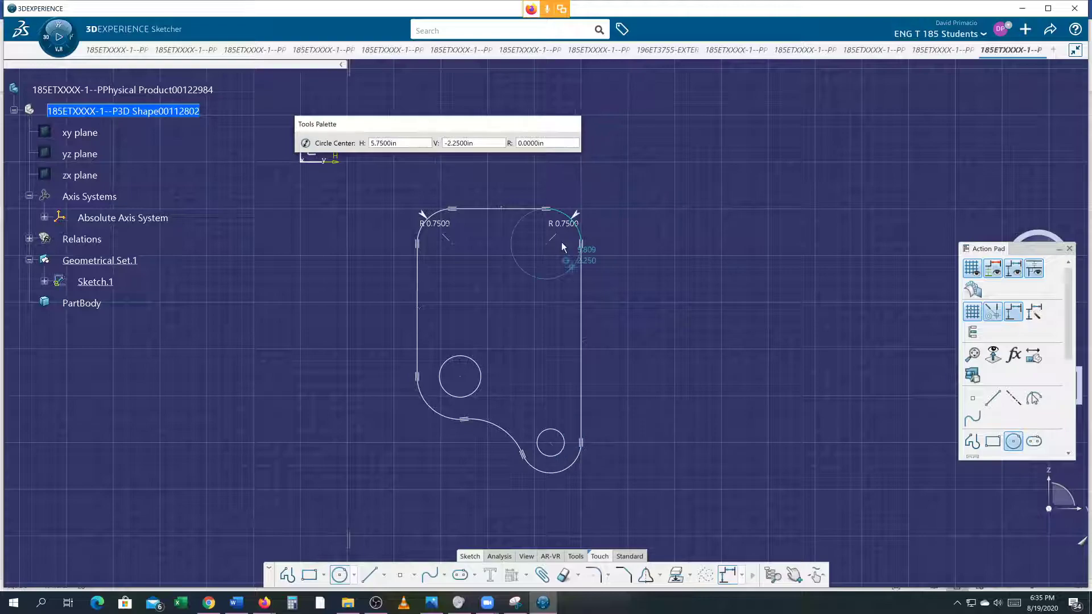
{"action": "left_click", "coordinate": [545, 235]}
{"action": "left_click", "coordinate": [448, 242]}
{"action": "left_click", "coordinate": [466, 235]}
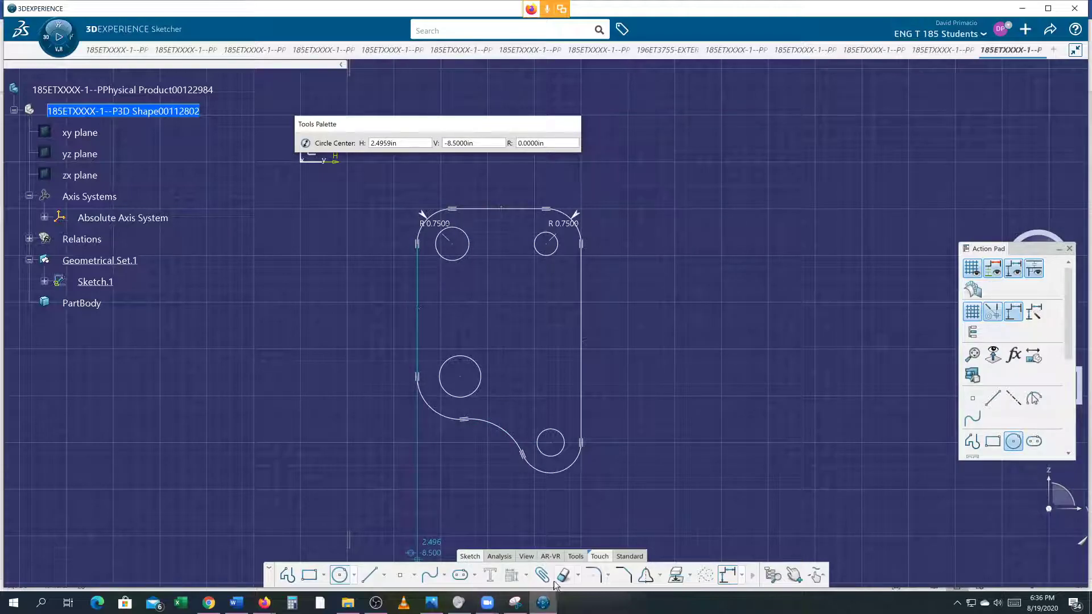
- Dimension the vertical distance from the profile's top edge to the lower-left circle's centre
{"action": "left_click", "coordinate": [526, 575]}
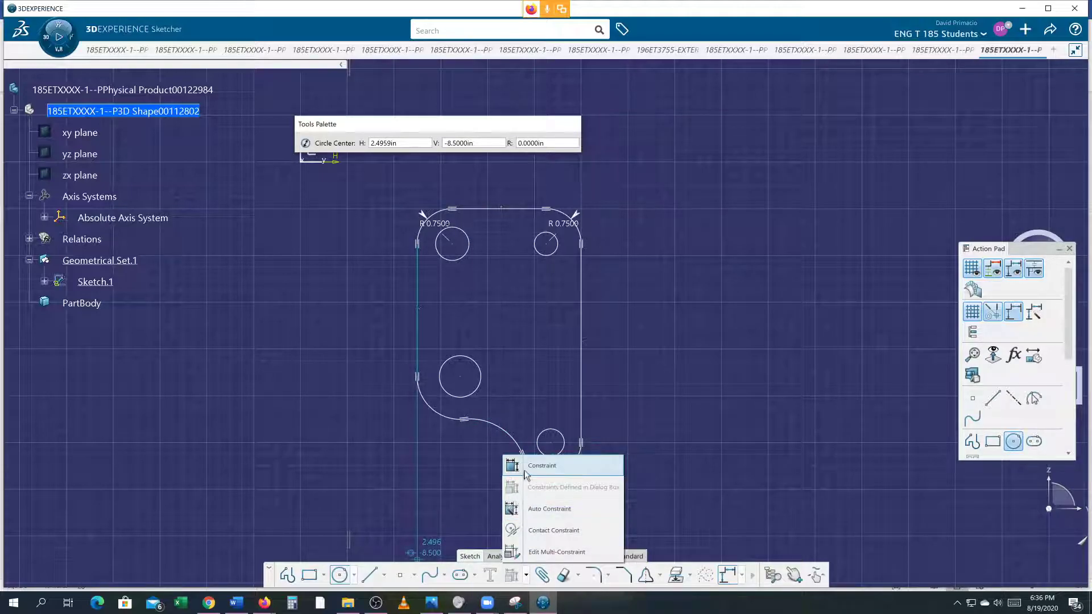
{"action": "left_click", "coordinate": [542, 466]}
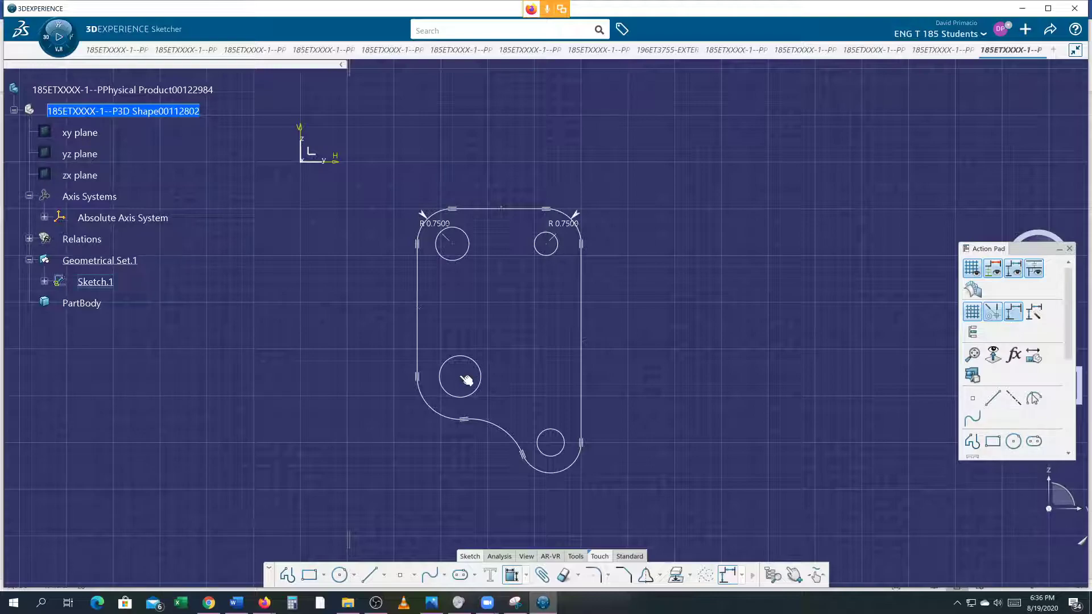
{"action": "left_click", "coordinate": [492, 213]}
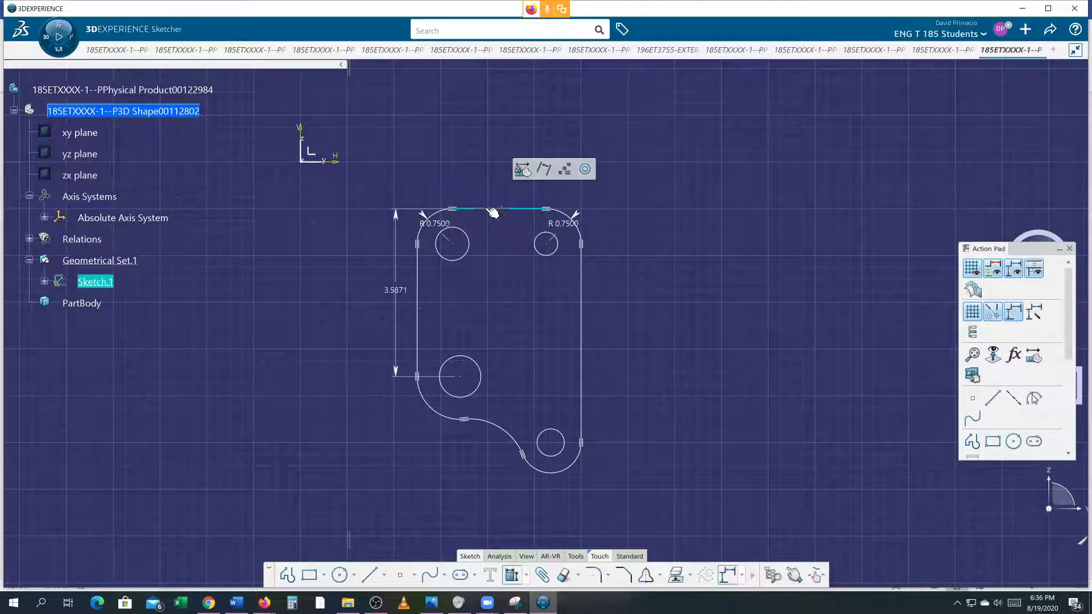
{"action": "left_click", "coordinate": [316, 299]}
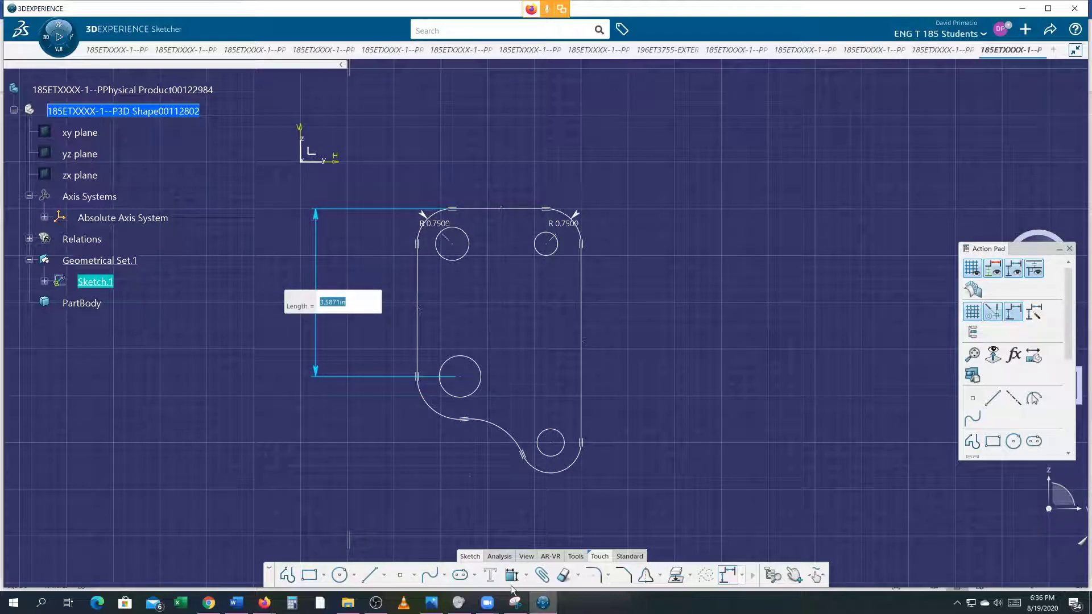
{"action": "key", "text": "Return"}
- Dimension the vertical distance from the top edge to the lower-right circle's centre and place it outside the right edge
{"action": "left_click", "coordinate": [551, 446]}
{"action": "left_click", "coordinate": [518, 209]}
{"action": "left_click", "coordinate": [549, 449]}
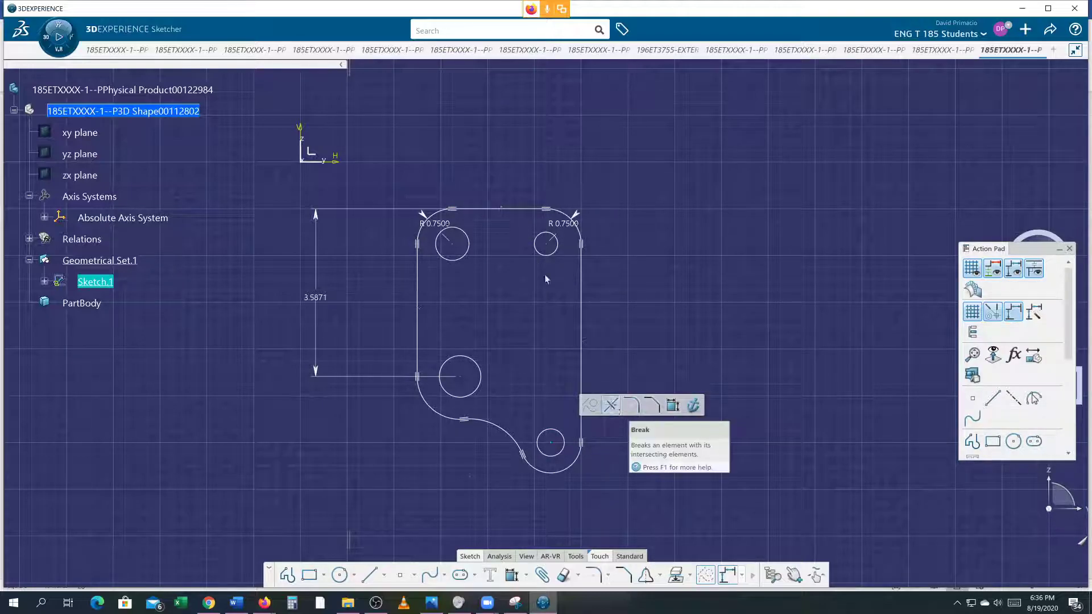
{"action": "left_click", "coordinate": [532, 208]}
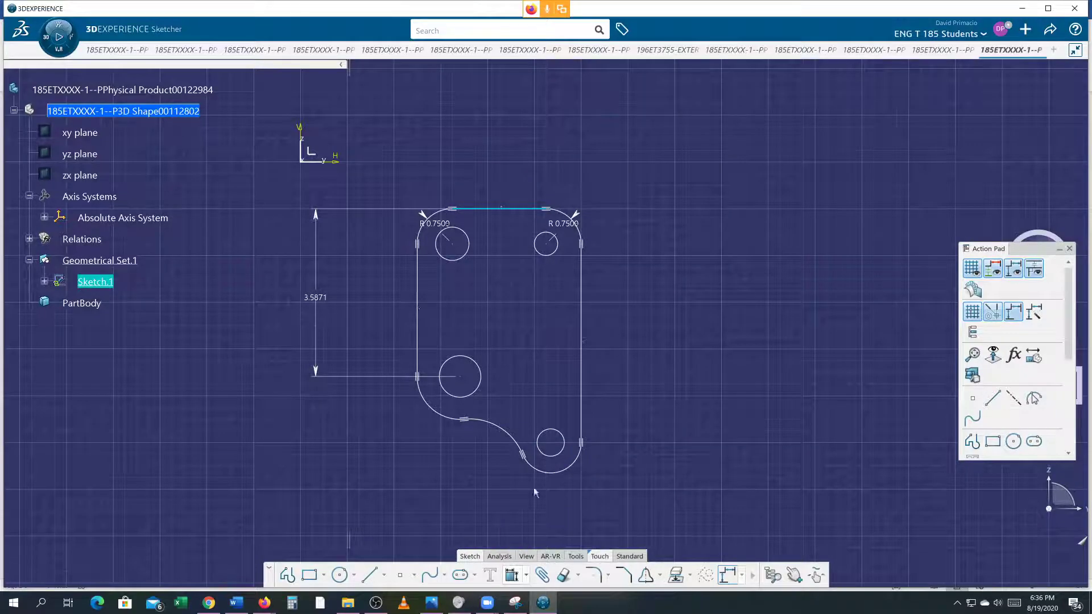
{"action": "left_click", "coordinate": [559, 448], "text": "ctrl"}
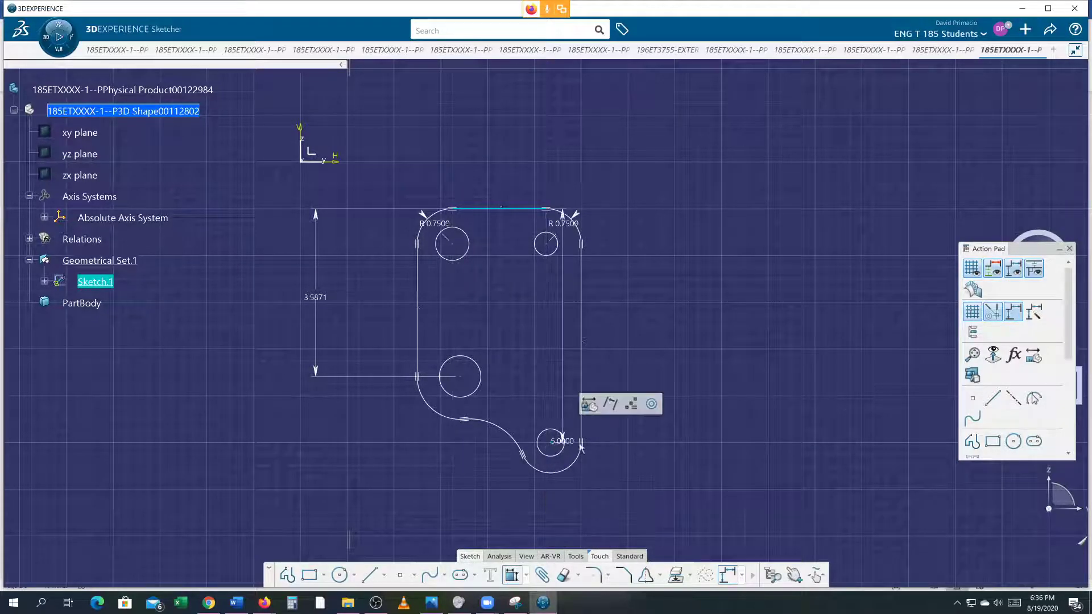
{"action": "left_click", "coordinate": [679, 330]}
{"action": "left_click", "coordinate": [666, 326]}
{"action": "left_click", "coordinate": [720, 401]}
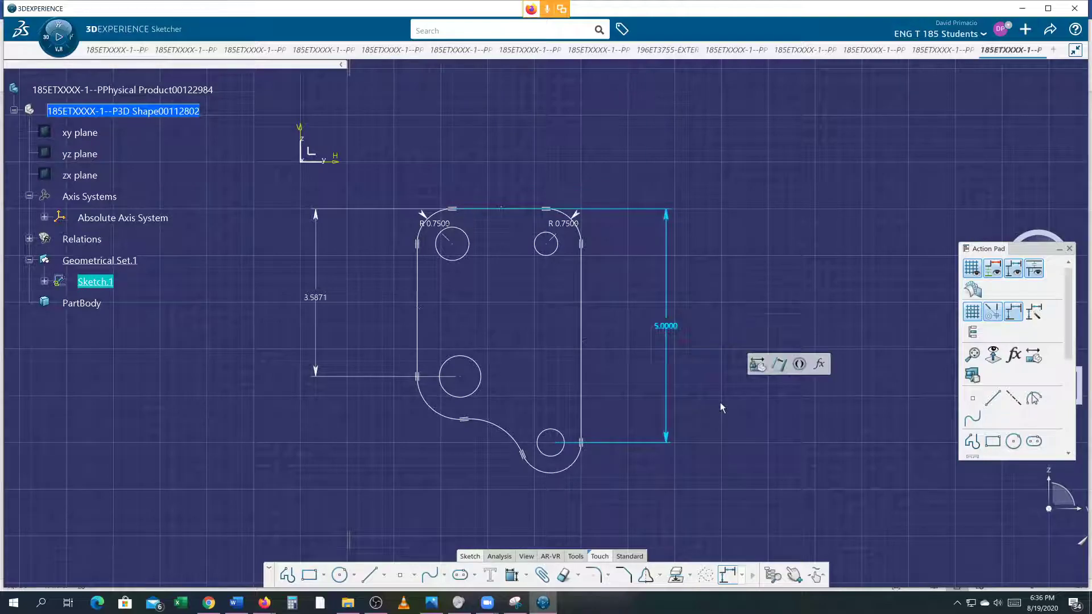
- Apply Auto Constraint to the whole profile and its circles, using the top and left edges as reference elements
{"action": "left_click", "coordinate": [372, 541]}
{"action": "left_click_drag", "start_coordinate": [407, 162], "coordinate": [623, 537]}
{"action": "left_click", "coordinate": [526, 575]}
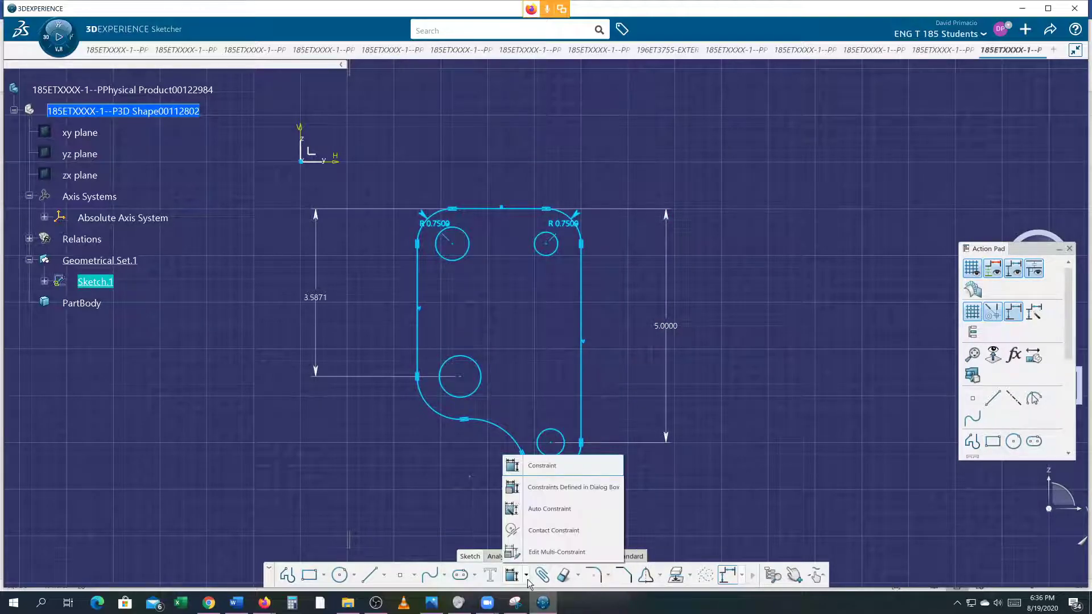
{"action": "left_click", "coordinate": [537, 509]}
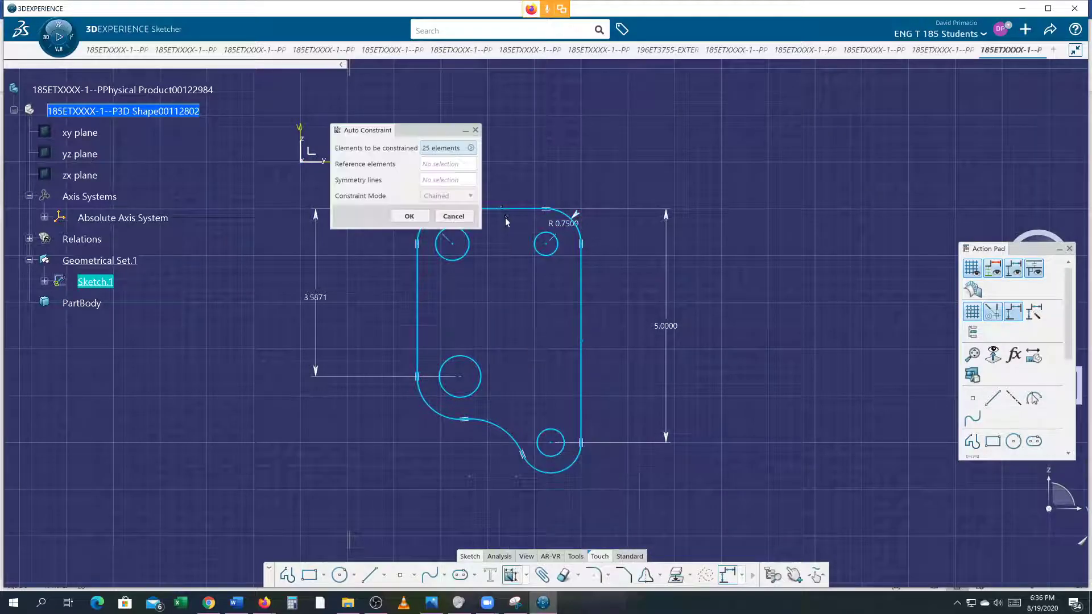
{"action": "left_click", "coordinate": [447, 165]}
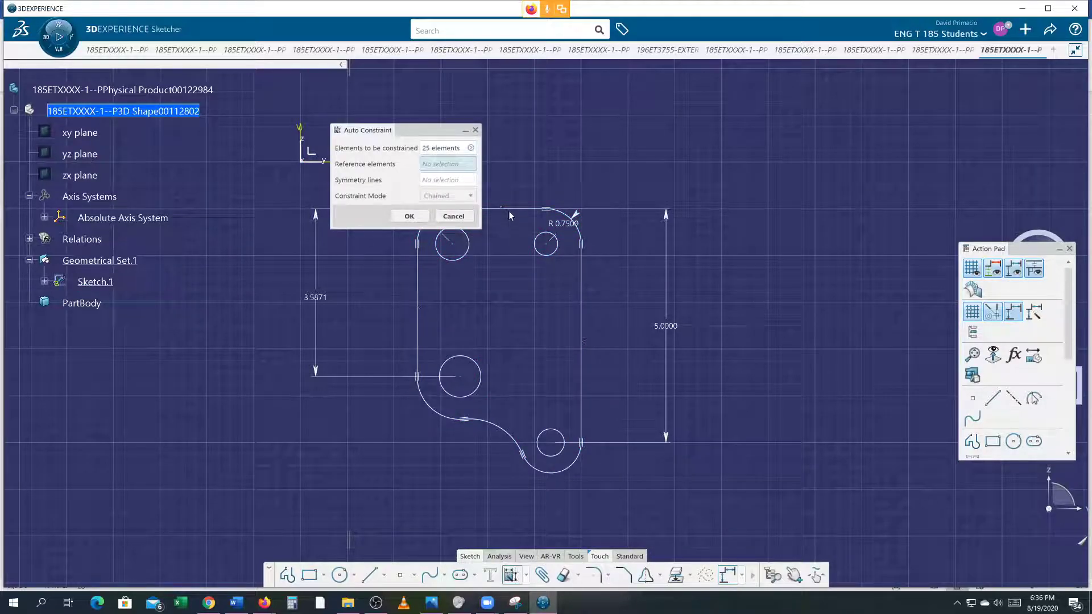
{"action": "left_click", "coordinate": [515, 210]}
{"action": "left_click", "coordinate": [419, 281]}
{"action": "middle_click_drag", "start_coordinate": [477, 301], "coordinate": [664, 324]}
{"action": "left_click", "coordinate": [448, 195]}
{"action": "left_click", "coordinate": [431, 215]}
{"action": "left_click", "coordinate": [410, 216]}
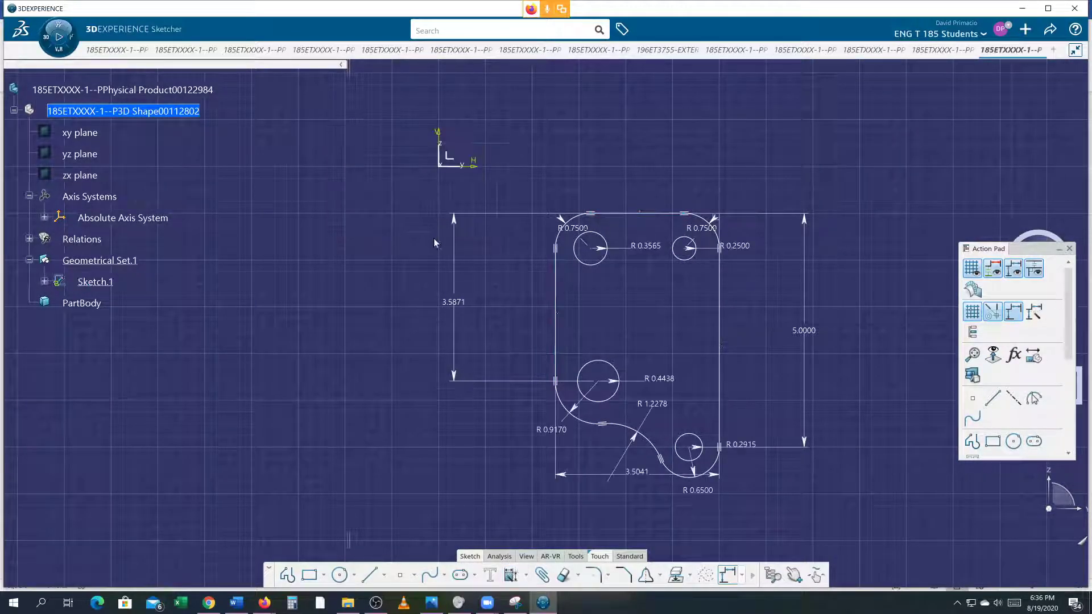
- Fix the profile's top and left edges in place with an anchor constraint
{"action": "middle_click_drag", "start_coordinate": [519, 344], "coordinate": [495, 344]}
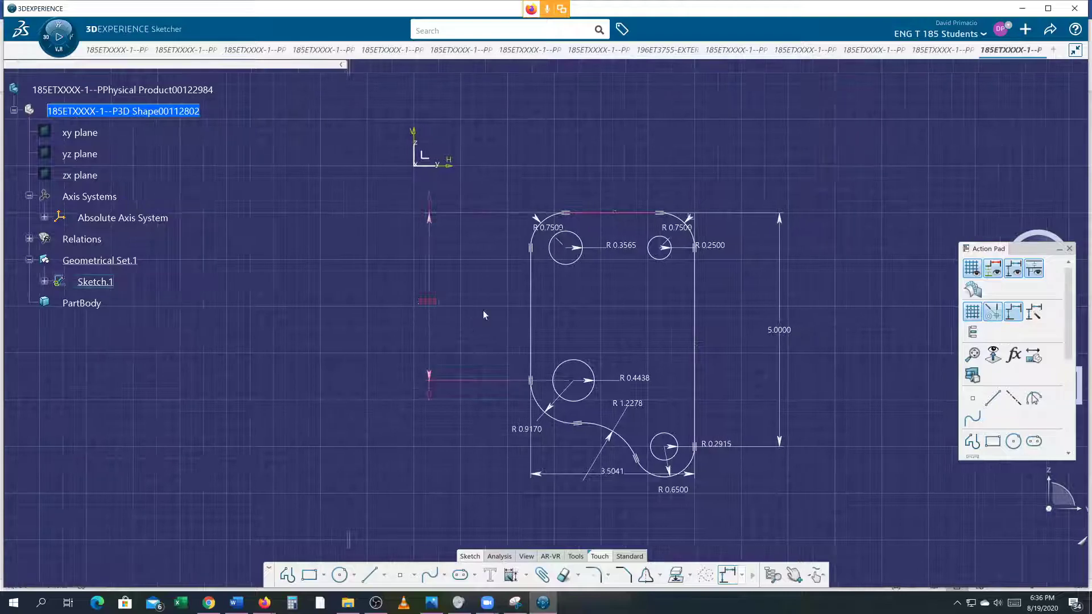
{"action": "left_click", "coordinate": [596, 216]}
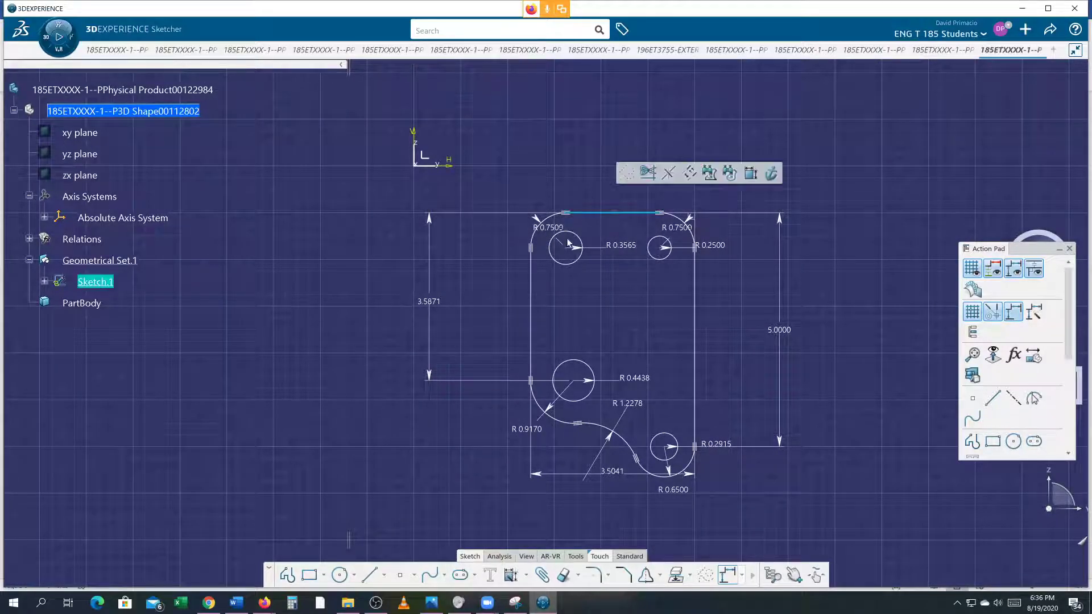
{"action": "left_click", "coordinate": [531, 277], "text": "ctrl"}
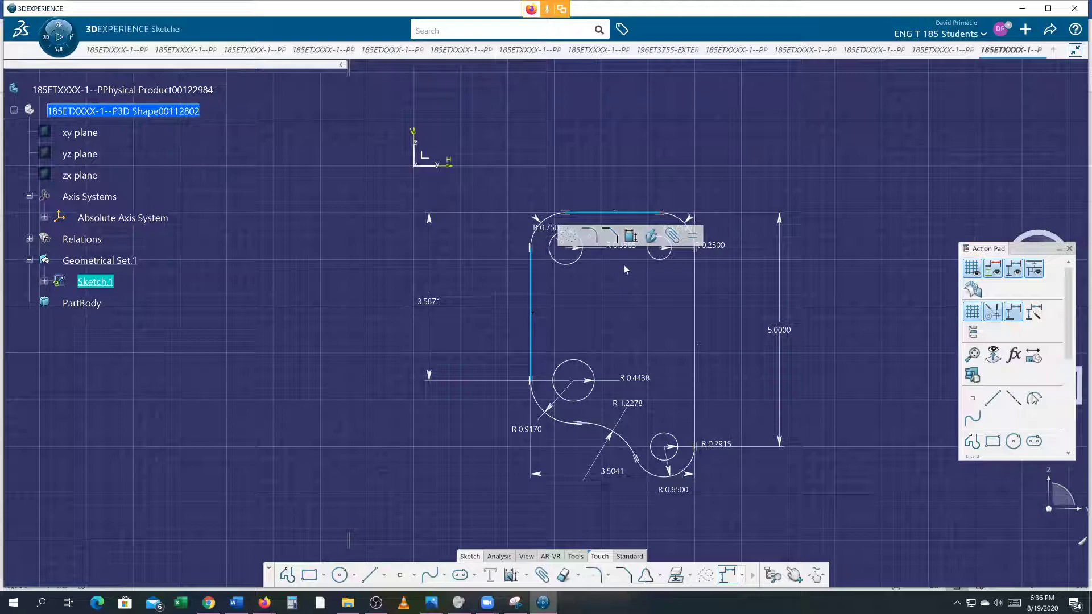
{"action": "left_click", "coordinate": [651, 235]}
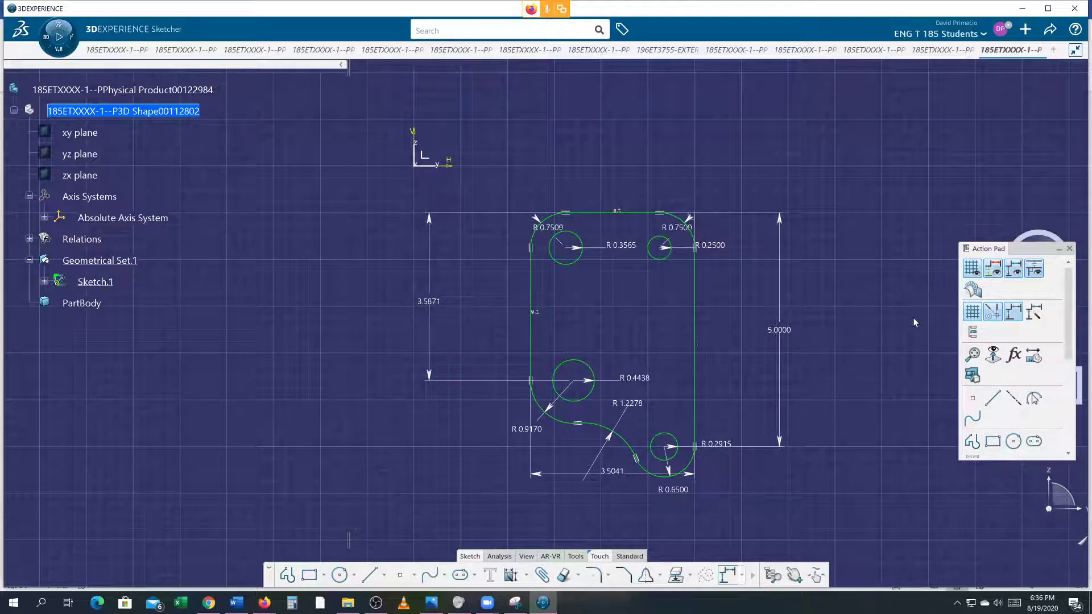
- Undo the edge anchoring, the automatic constraints, both vertical dimensions and the four circles, back to the profile with rounded upper corners
{"action": "mouse_move", "coordinate": [726, 421]}
{"action": "middle_mouse_down"}
{"action": "mouse_move", "coordinate": [619, 367]}
{"action": "mouse_move", "coordinate": [619, 343]}
{"action": "mouse_move", "coordinate": [623, 361]}
{"action": "middle_mouse_up"}
{"action": "middle_click_drag", "start_coordinate": [666, 257], "coordinate": [678, 333]}
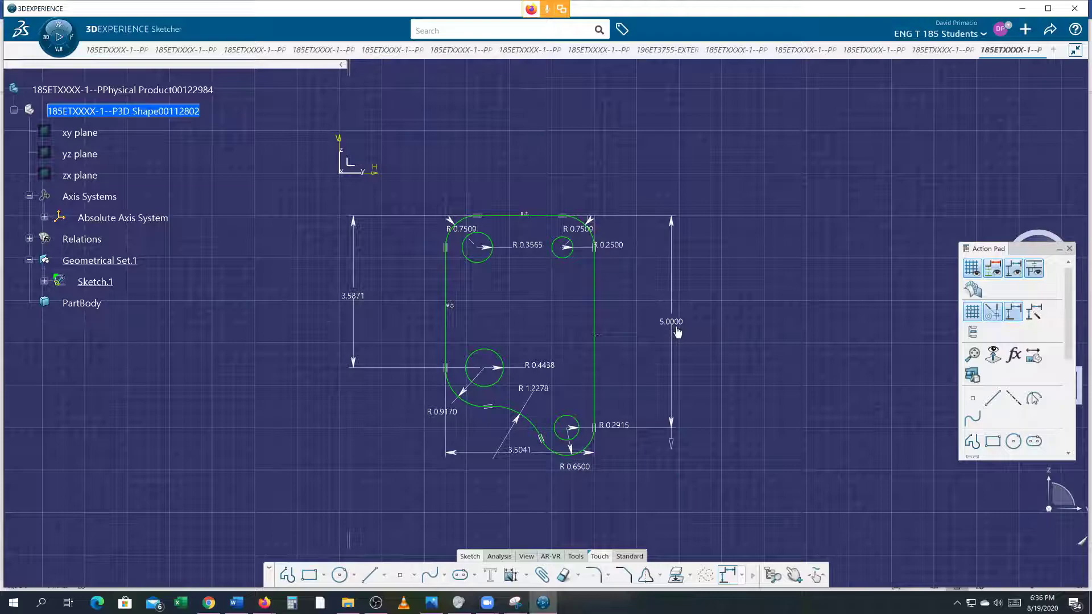
{"action": "middle_click_drag", "start_coordinate": [630, 363], "coordinate": [630, 354], "text": "ctrl"}
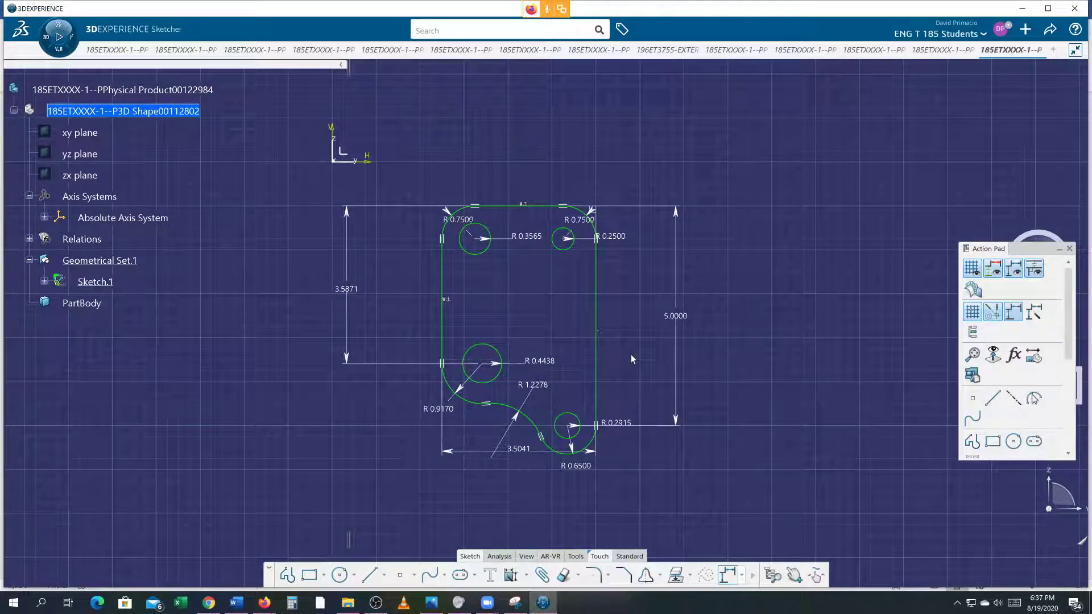
{"action": "key", "text": "ctrl+z"}
{"action": "key", "text": "ctrl+z"}
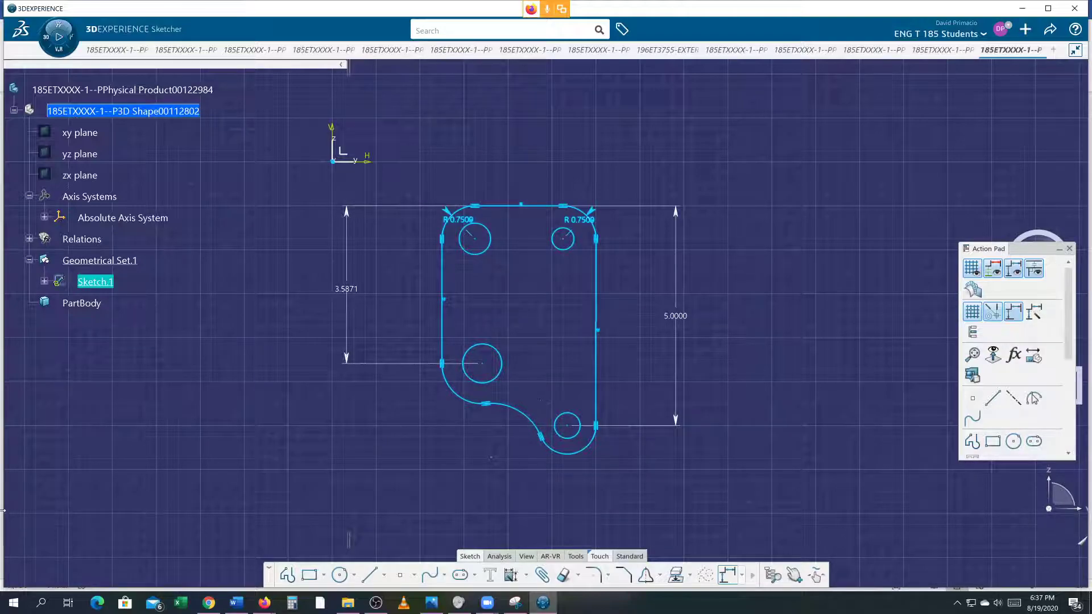
{"action": "key", "text": "ctrl+z"}
{"action": "key", "text": "ctrl+z"}
{"action": "key", "text": "ctrl+z"}
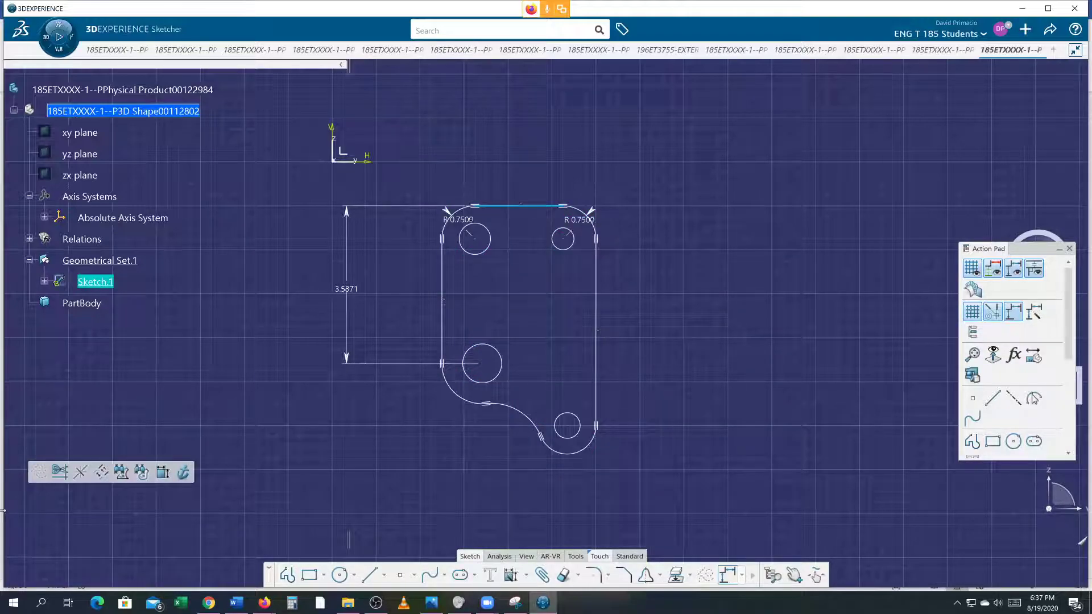
{"action": "key", "text": "ctrl+z"}
{"action": "key", "text": "ctrl+z"}
{"action": "key", "text": "ctrl+z"}
{"action": "key", "text": "ctrl+z"}
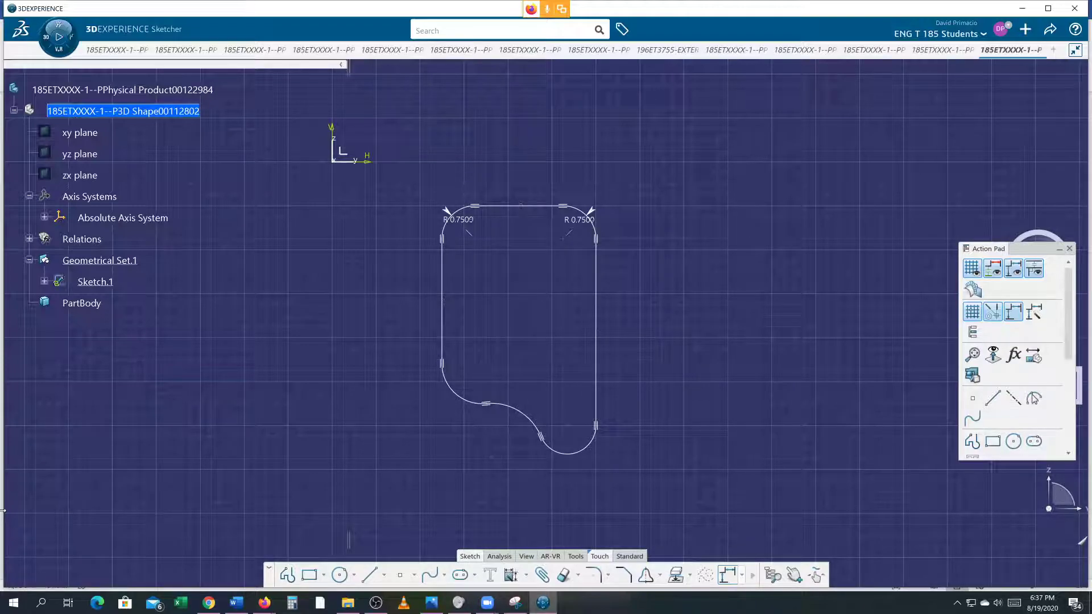
- Undo the rounding of both upper corners of the profile
{"action": "key", "text": "ctrl+z"}
{"action": "key", "text": "ctrl+z"}
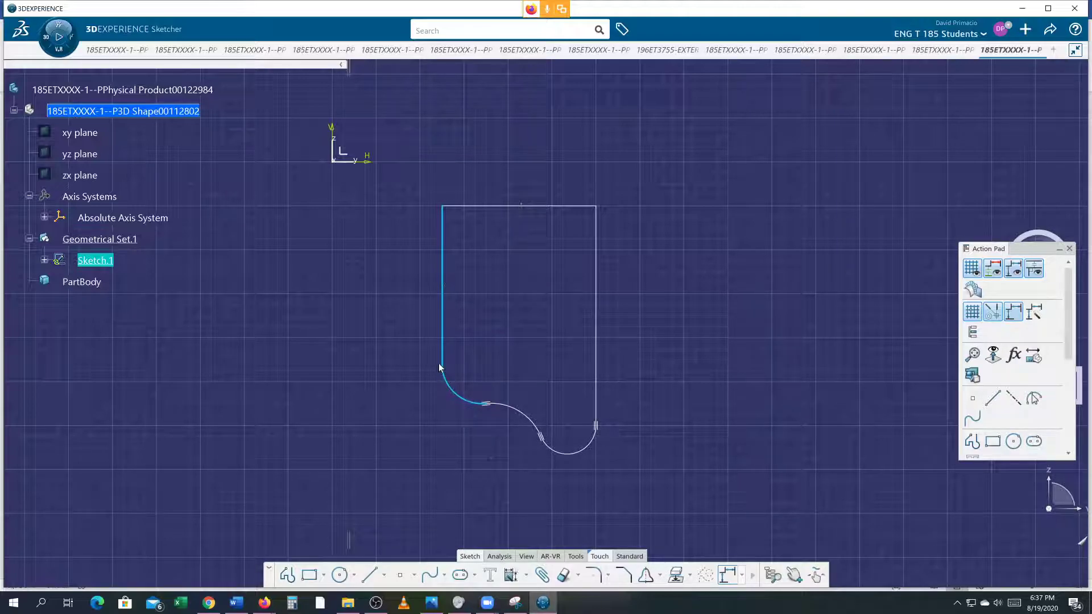
{"action": "left_click_drag", "start_coordinate": [451, 368], "coordinate": [453, 386]}
- Round both upper corners of the profile together with a 0.3937 in radius
{"action": "left_click_drag", "start_coordinate": [411, 178], "coordinate": [710, 265]}
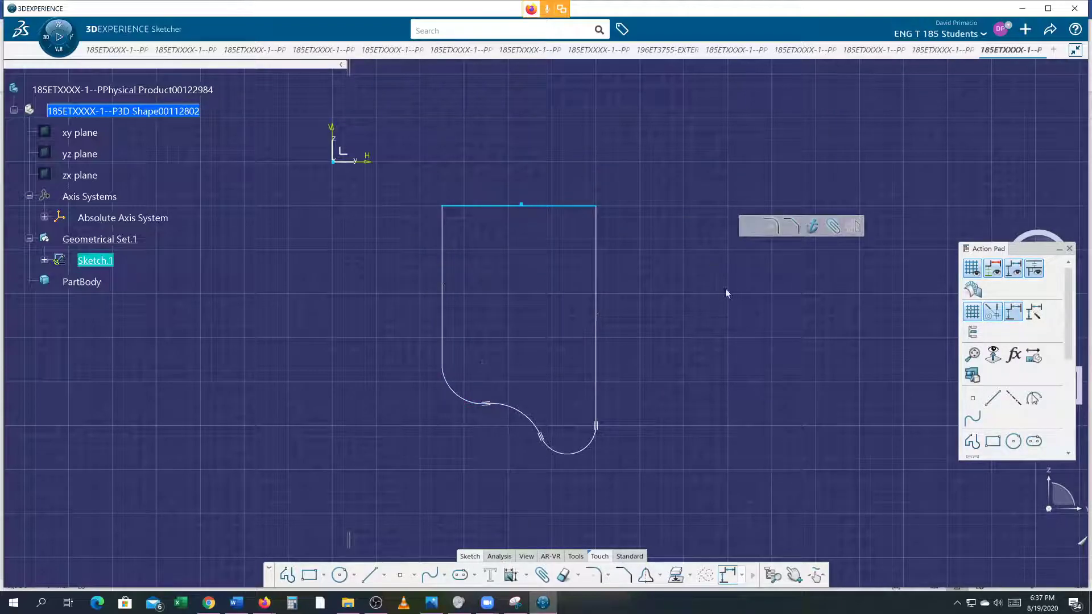
{"action": "left_click", "coordinate": [771, 226]}
{"action": "left_click", "coordinate": [770, 342]}
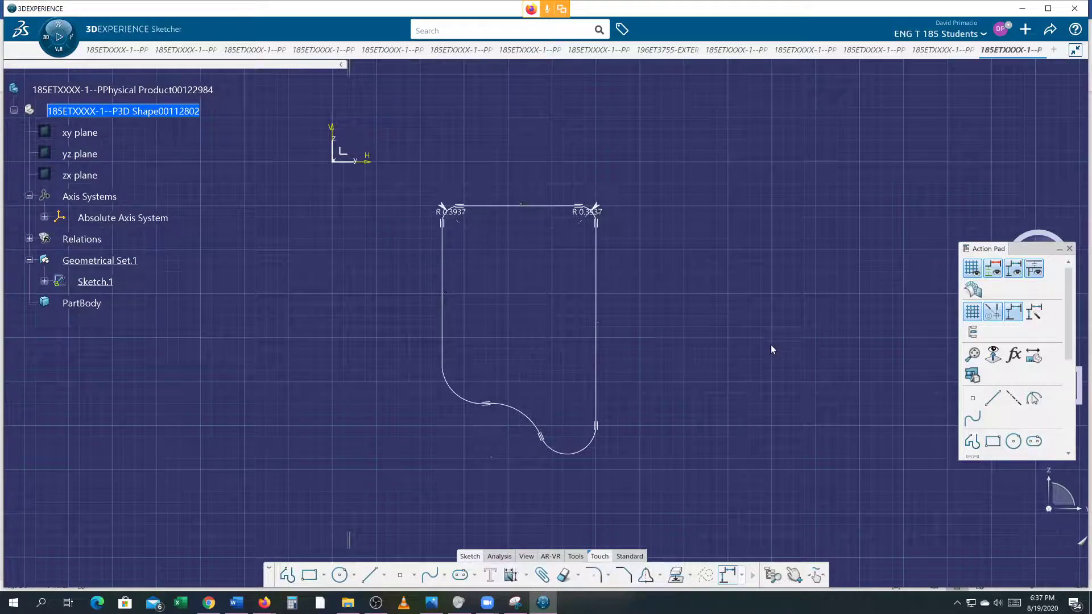
- Draw a circle of about 0.37 in radius at the lower-left arc's centre and one of about 0.27 in at the lower-right arc's centre
{"action": "left_click", "coordinate": [340, 575]}
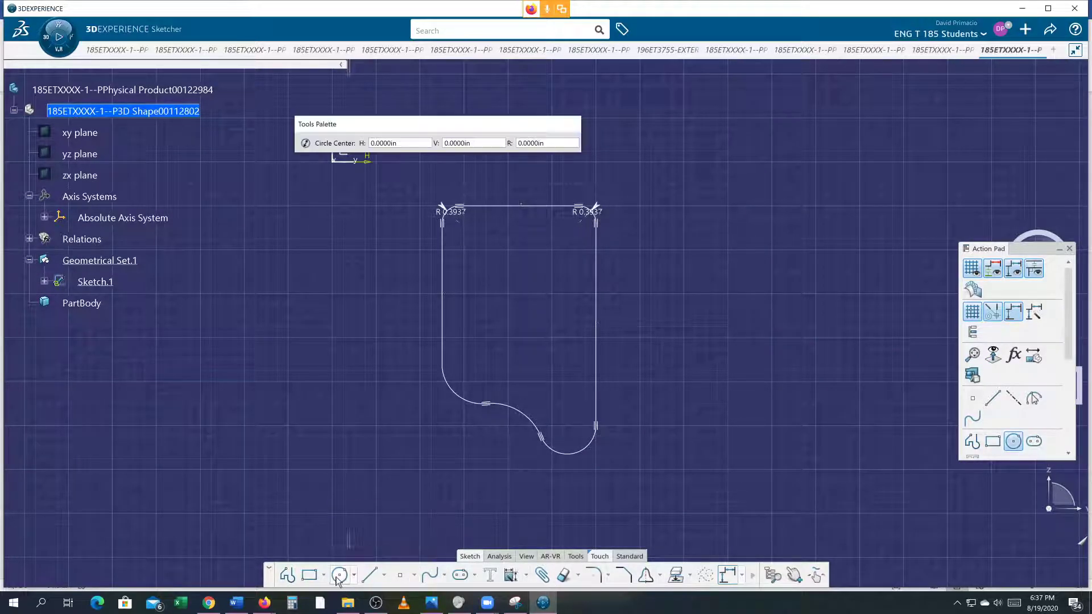
{"action": "left_click", "coordinate": [482, 363]}
{"action": "left_click", "coordinate": [478, 346]}
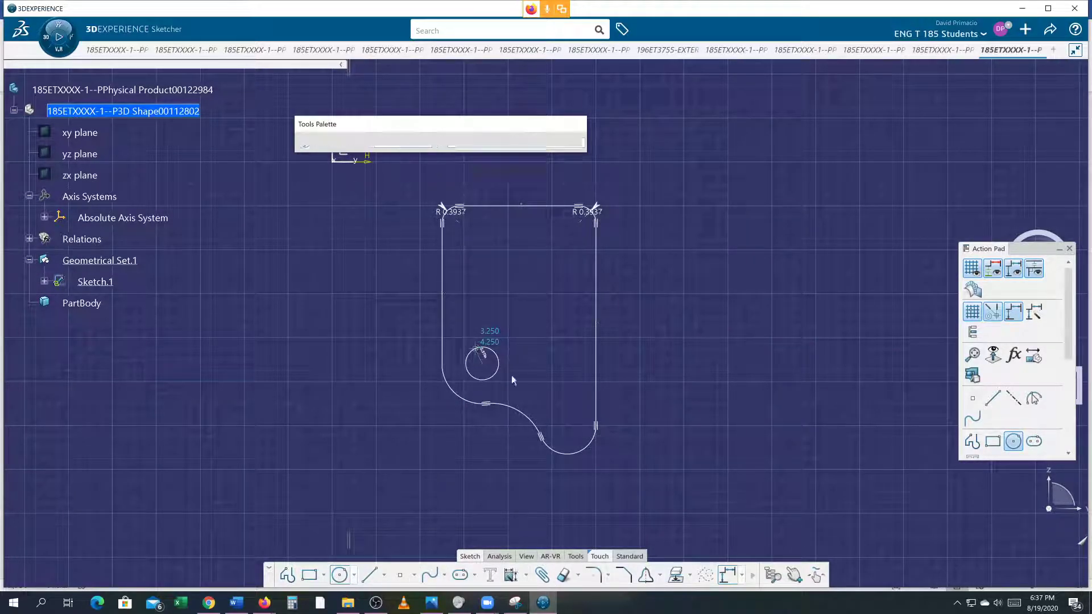
{"action": "left_click", "coordinate": [571, 425]}
{"action": "left_click", "coordinate": [596, 426]}
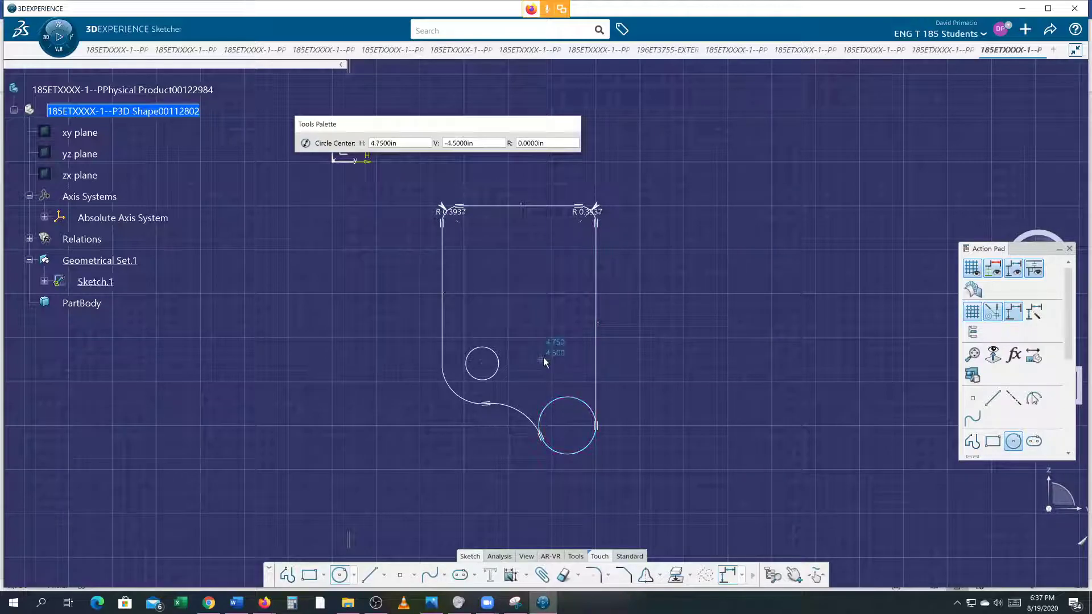
{"action": "key", "text": "ctrl+z"}
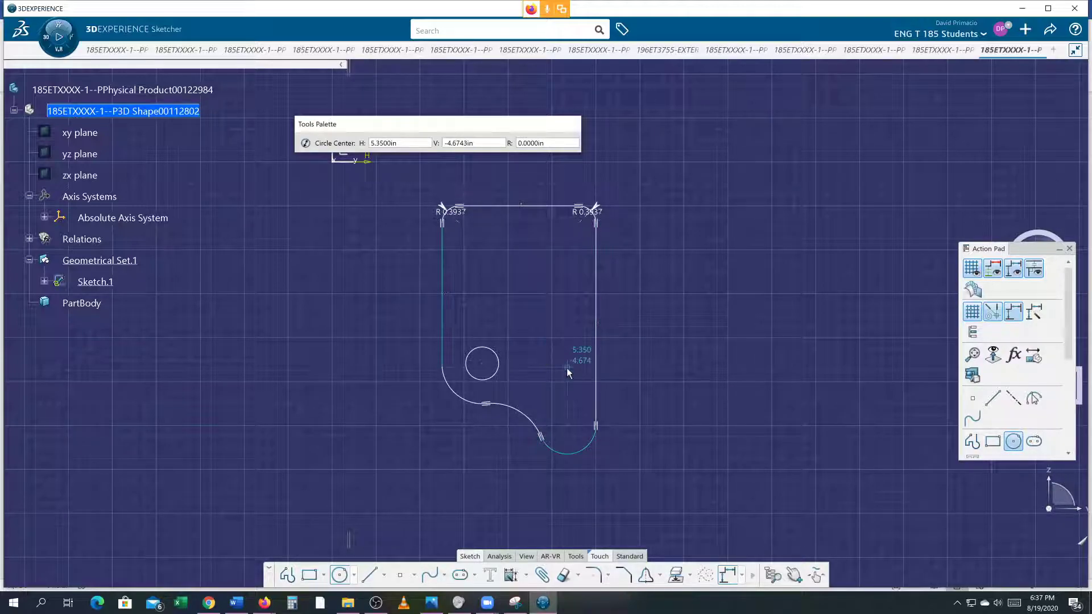
{"action": "left_click", "coordinate": [565, 425]}
{"action": "left_click", "coordinate": [562, 415]}
- Draw a circle of about 0.15 in radius at the centre of each rounded upper corner
{"action": "left_click", "coordinate": [577, 226]}
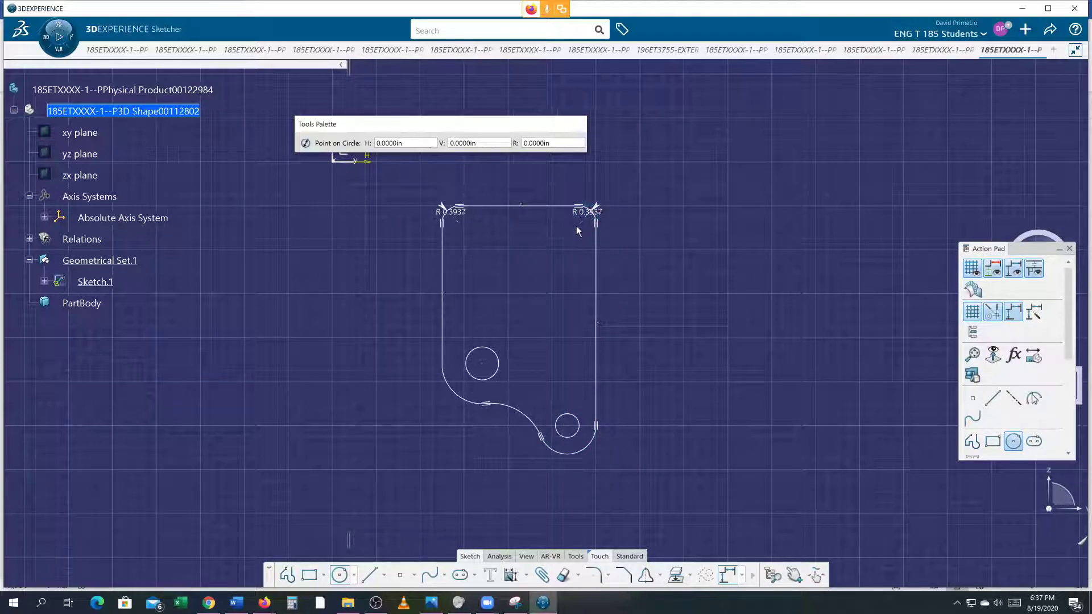
{"action": "left_click", "coordinate": [573, 228]}
{"action": "left_click", "coordinate": [457, 223]}
{"action": "left_click", "coordinate": [463, 226]}
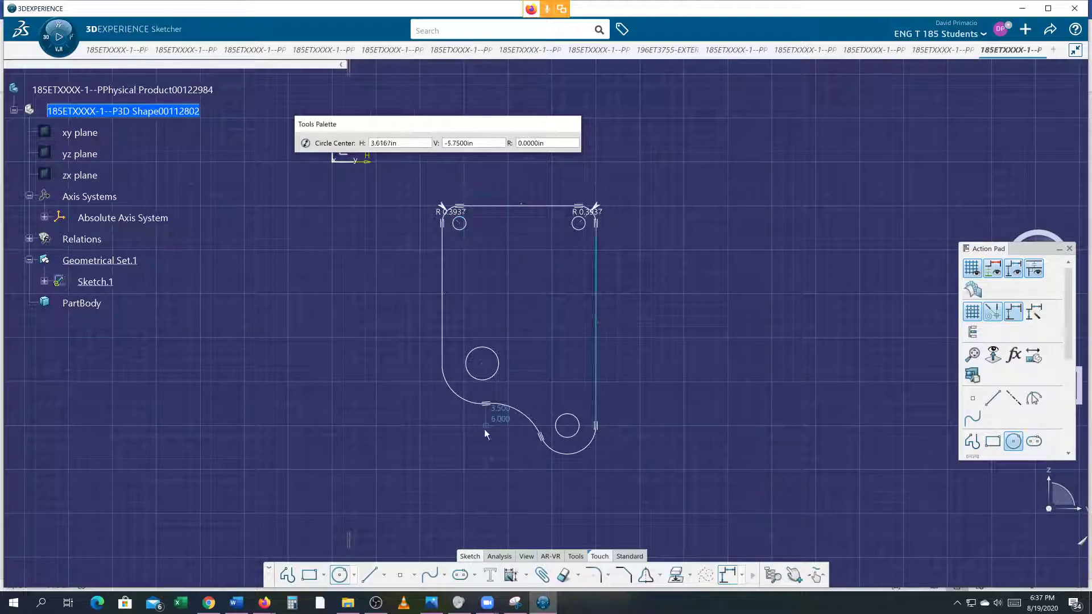
- Apply Auto Constraint to the whole profile and circles with the top and left edges as references, measuring from these references instead of chaining
{"action": "left_click", "coordinate": [512, 575]}
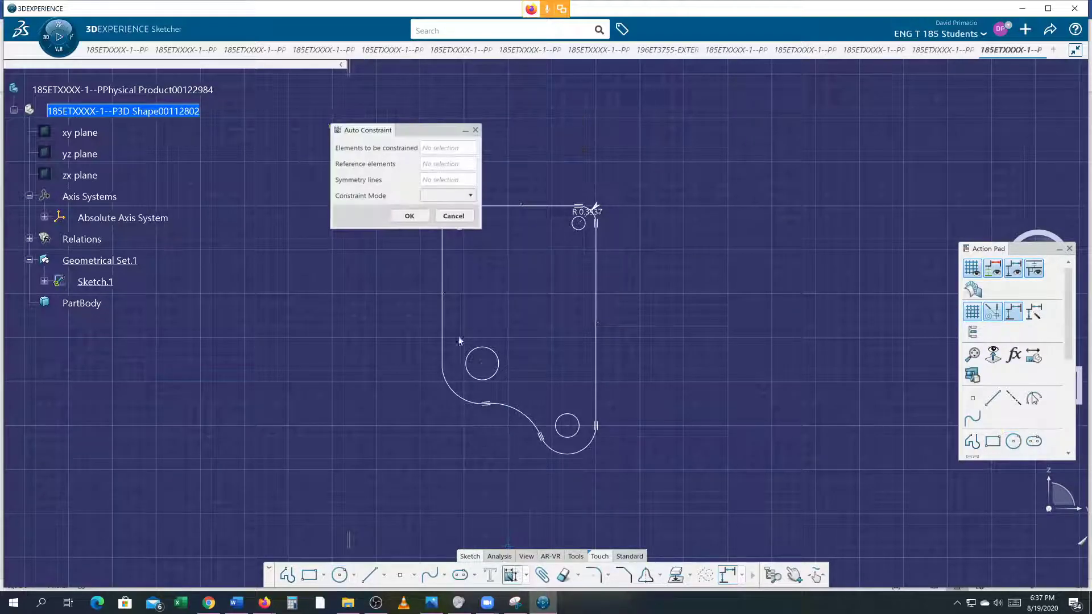
{"action": "left_click_drag", "start_coordinate": [653, 505], "coordinate": [376, 109]}
{"action": "middle_click_drag", "start_coordinate": [660, 186], "coordinate": [766, 225]}
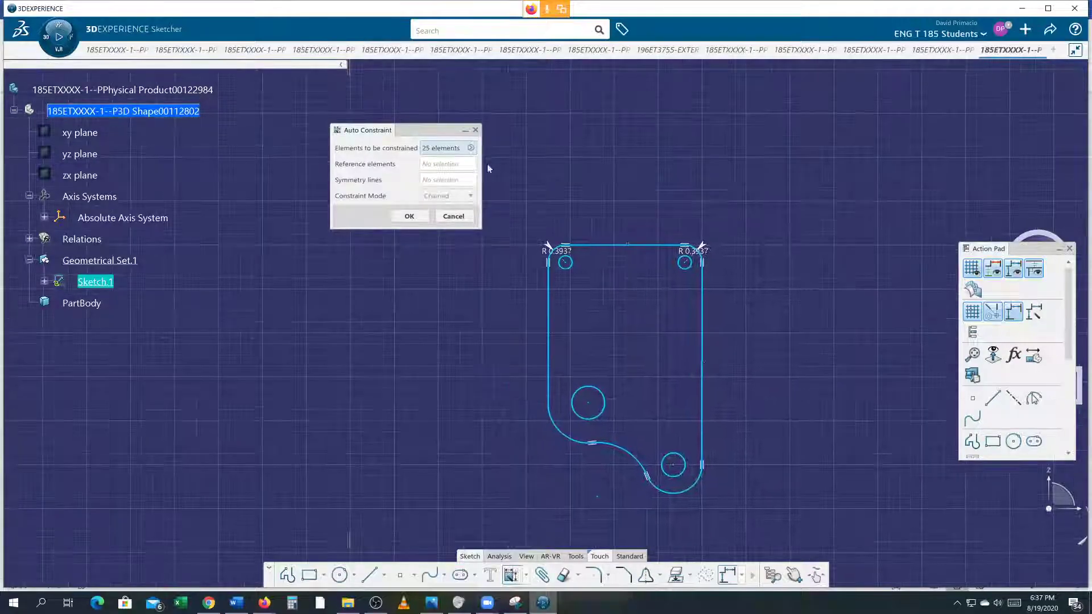
{"action": "left_click", "coordinate": [446, 165]}
{"action": "left_click", "coordinate": [611, 251]}
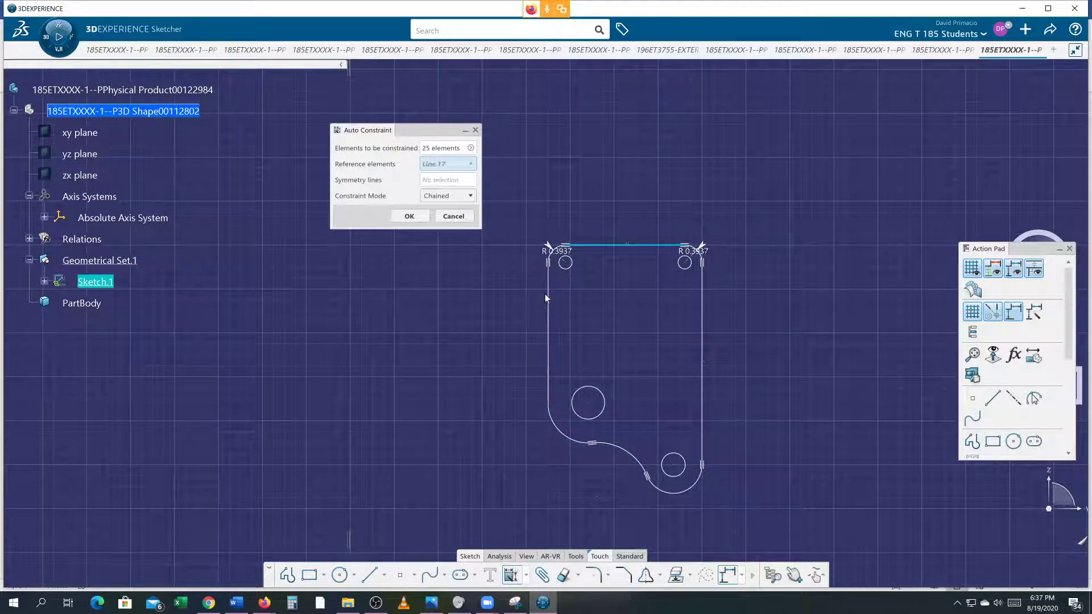
{"action": "left_click", "coordinate": [549, 295]}
{"action": "left_click", "coordinate": [448, 196]}
{"action": "left_click", "coordinate": [441, 220]}
{"action": "left_click", "coordinate": [410, 217]}
- Add a tangency constraint between the profile's left edge and the lower-left arc
{"action": "middle_click_drag", "start_coordinate": [495, 366], "coordinate": [424, 195]}
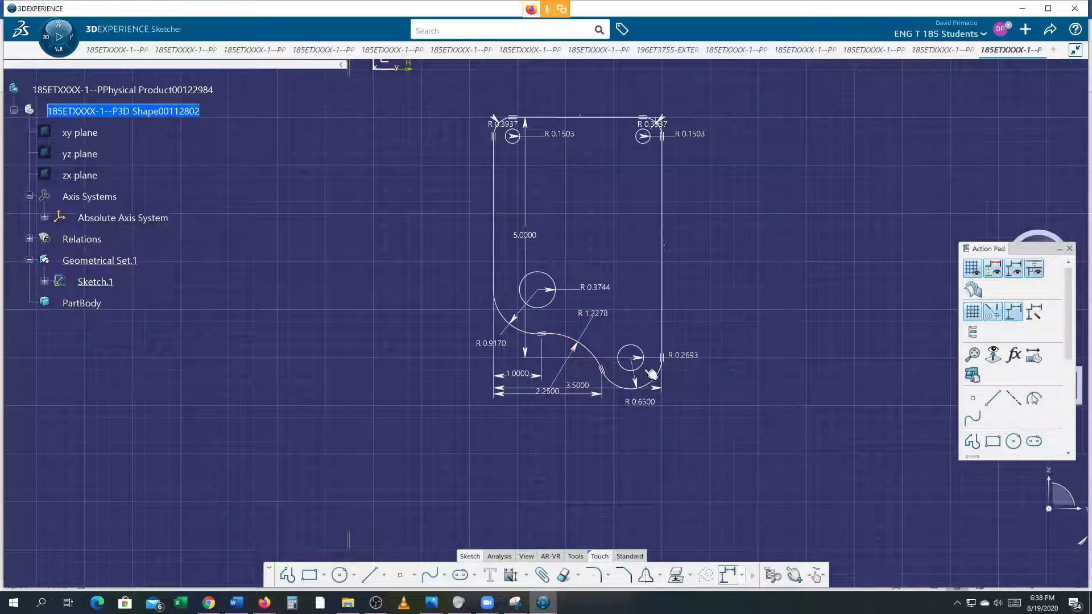
{"action": "mouse_move", "coordinate": [410, 364]}
{"action": "middle_mouse_down"}
{"action": "mouse_move", "coordinate": [398, 381]}
{"action": "mouse_move", "coordinate": [411, 329]}
{"action": "mouse_move", "coordinate": [411, 357]}
{"action": "middle_mouse_up"}
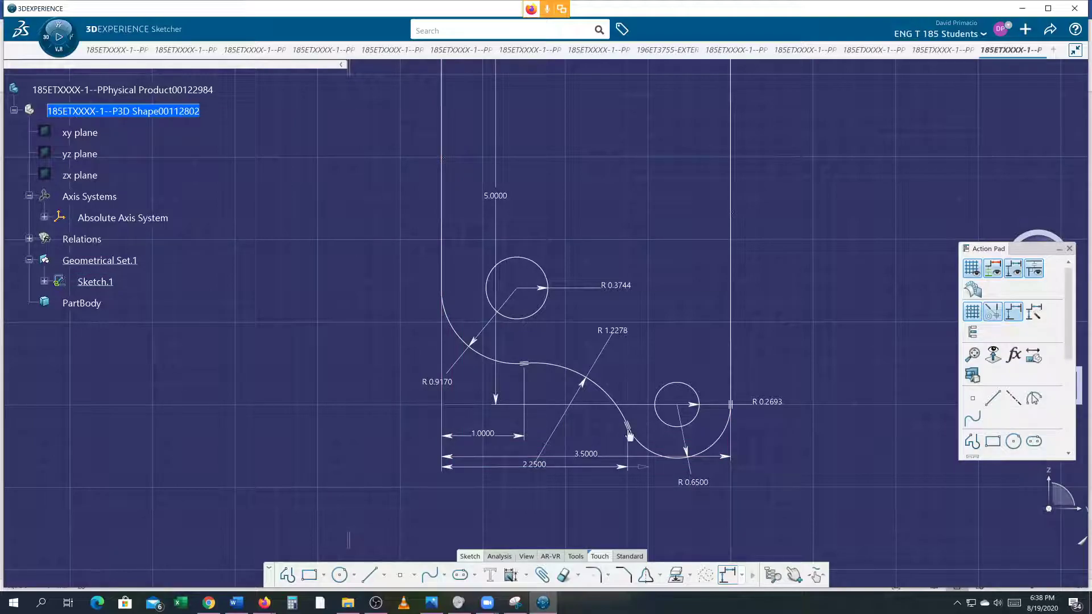
{"action": "left_click", "coordinate": [449, 314]}
{"action": "middle_click_drag", "start_coordinate": [357, 334], "coordinate": [331, 363]}
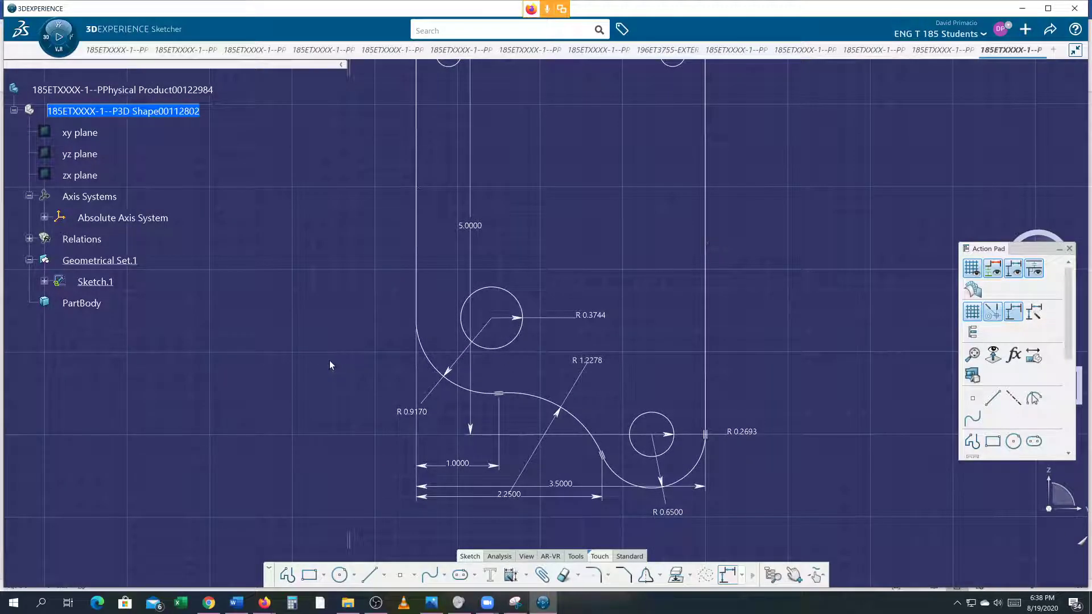
{"action": "left_click", "coordinate": [417, 309]}
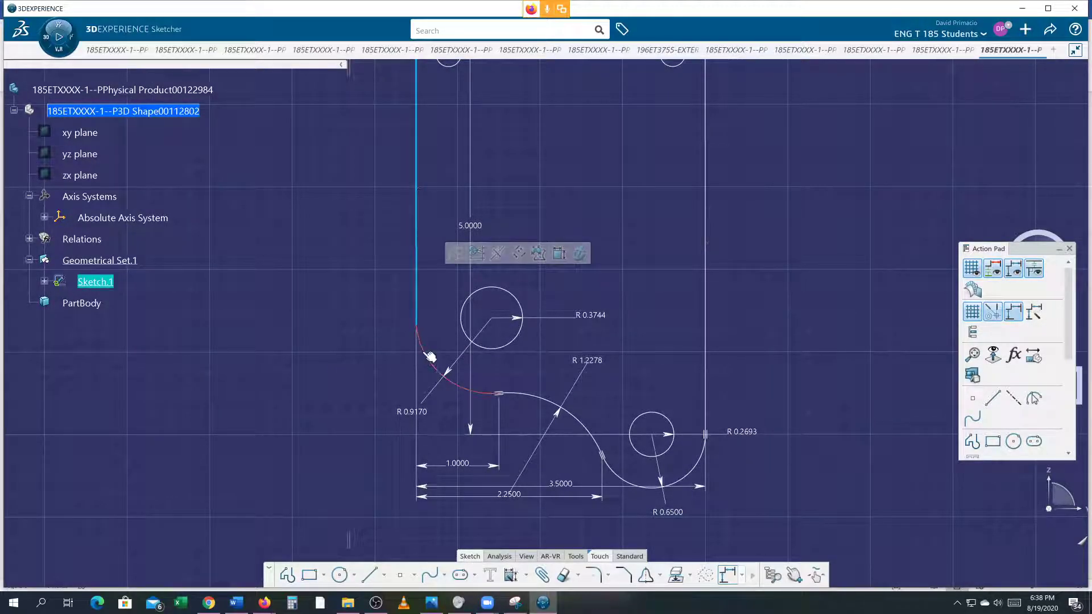
{"action": "left_click", "coordinate": [442, 367], "text": "ctrl"}
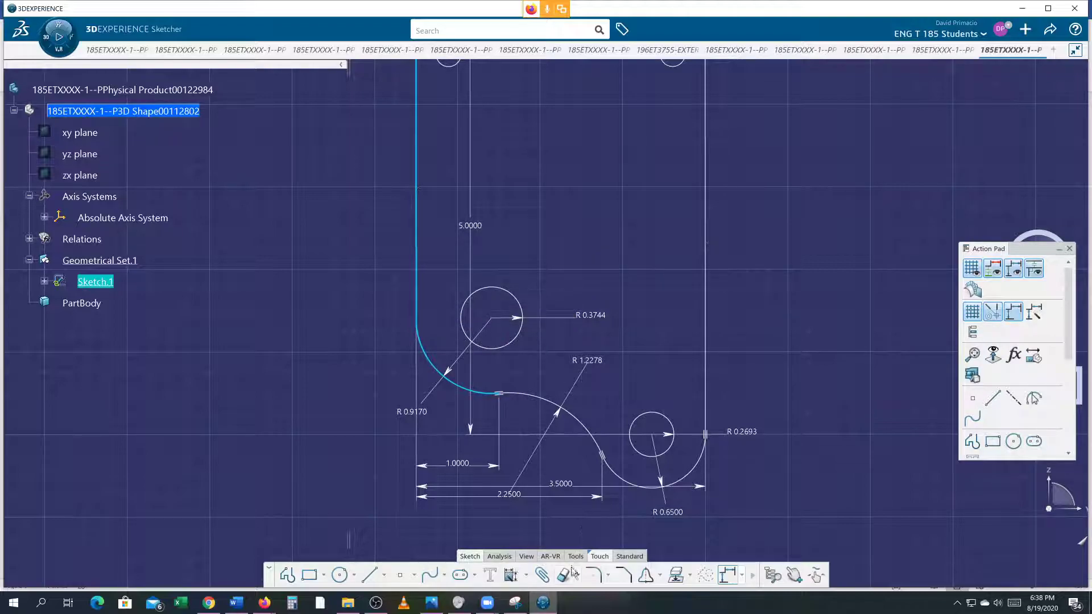
{"action": "left_click", "coordinate": [526, 575]}
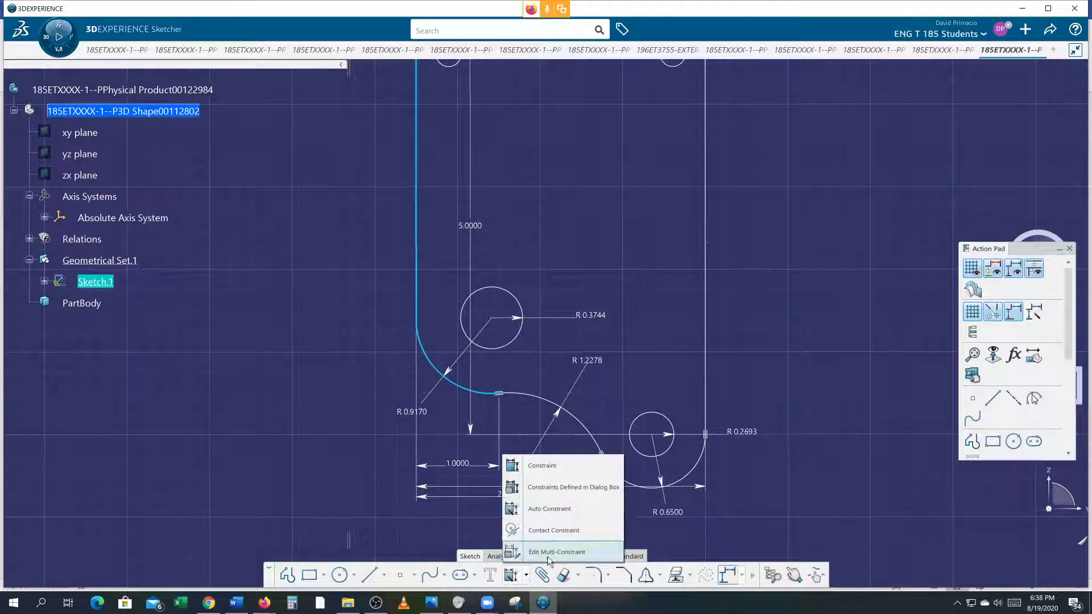
{"action": "left_click", "coordinate": [599, 487]}
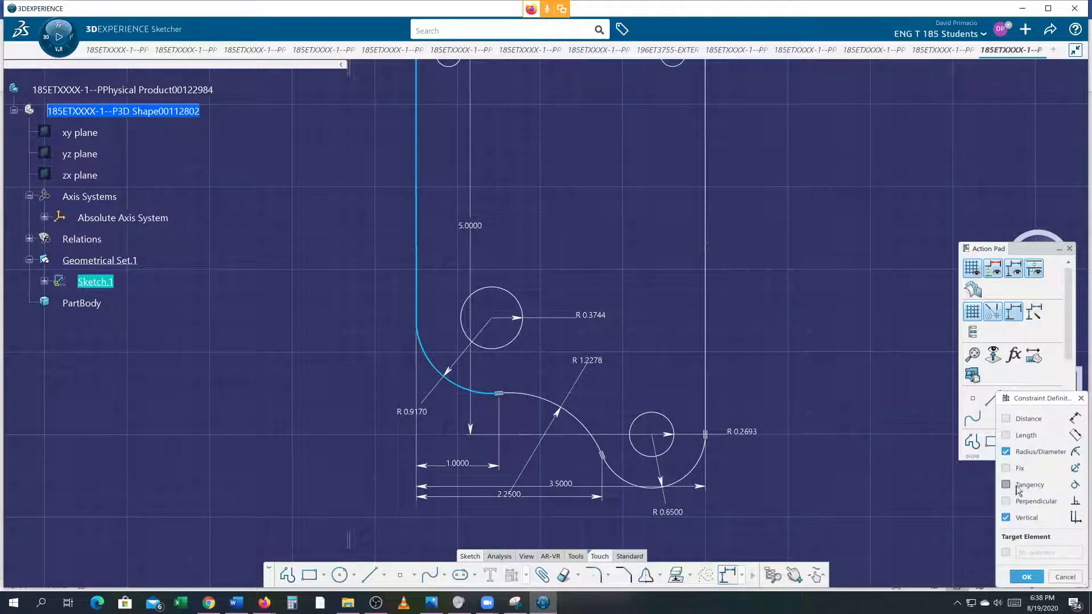
{"action": "left_click", "coordinate": [1026, 577]}
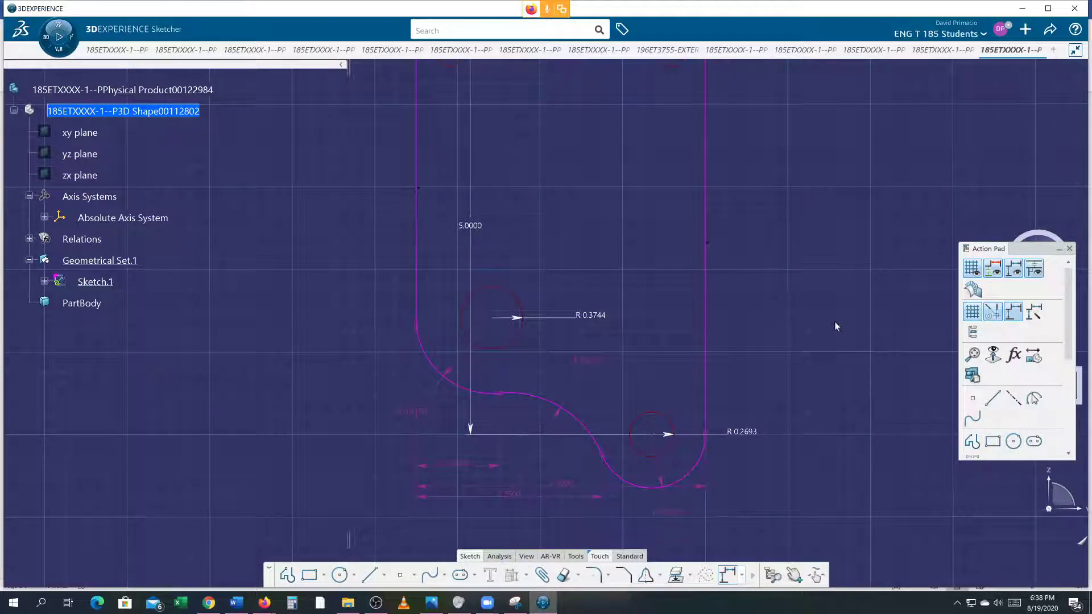
- Undo the tangency, the automatic constraints, the circles and the entire profile, back to an empty sketch
{"action": "scroll", "coordinate": [836, 329], "scroll_direction": "down", "scroll_amount": 5}
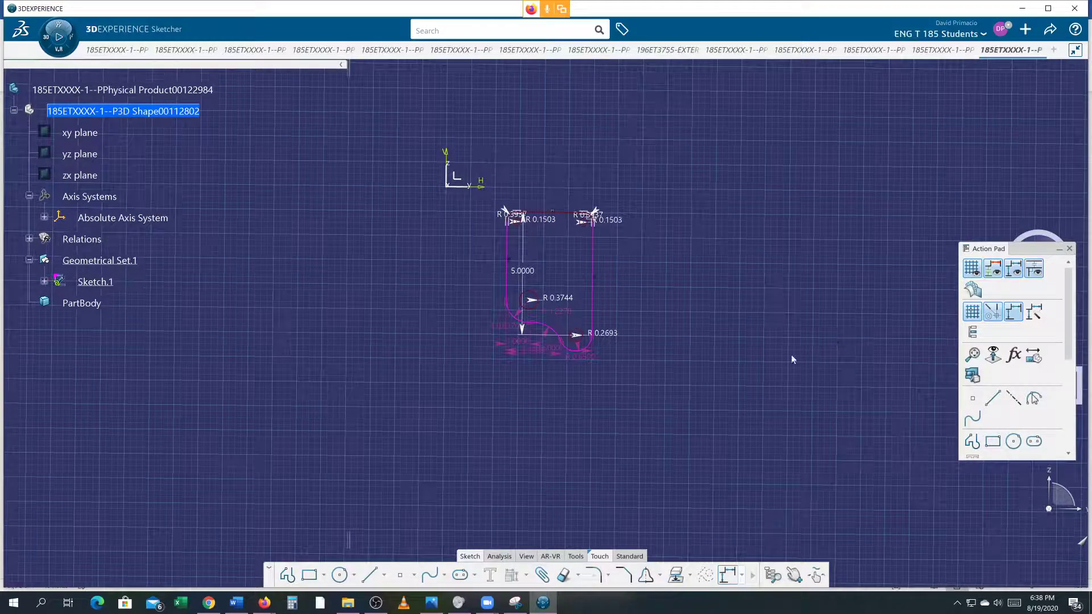
{"action": "middle_click_drag", "start_coordinate": [722, 436], "coordinate": [725, 408]}
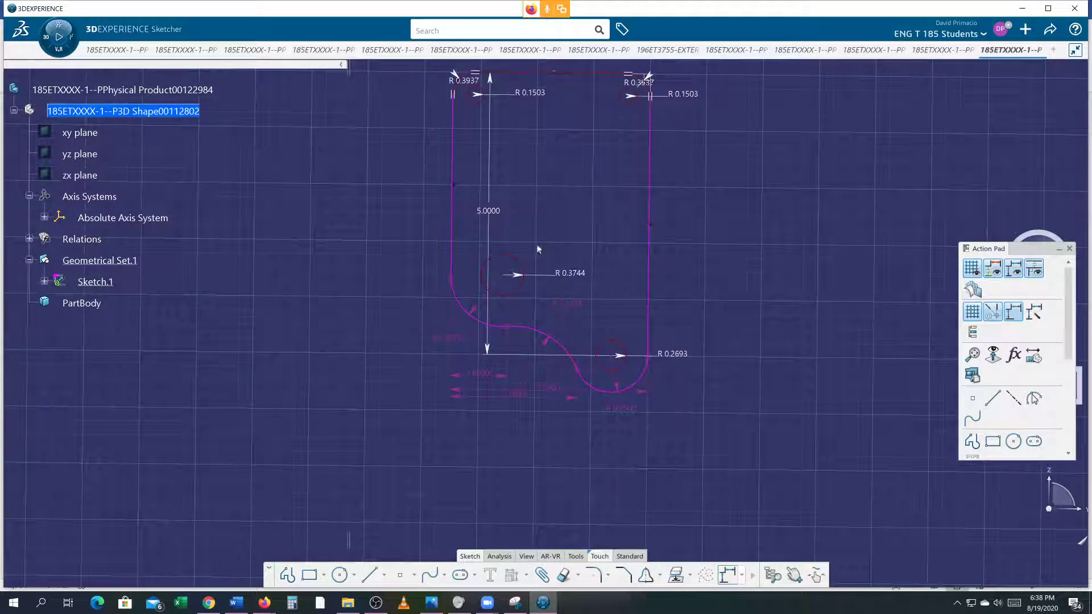
{"action": "middle_click_drag", "start_coordinate": [405, 272], "coordinate": [404, 298]}
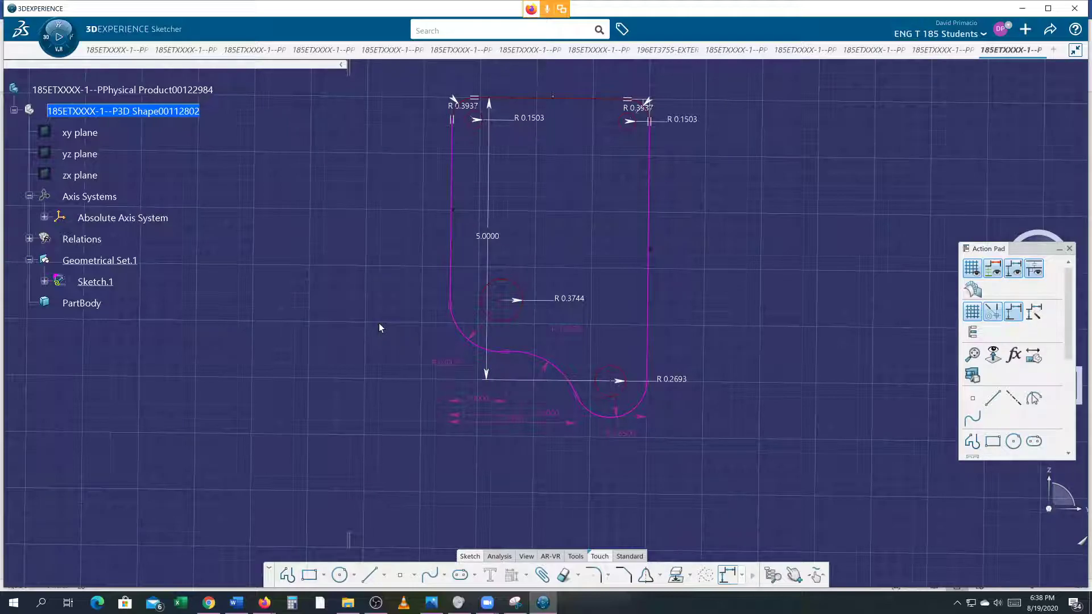
{"action": "middle_click_drag", "start_coordinate": [359, 312], "coordinate": [360, 373]}
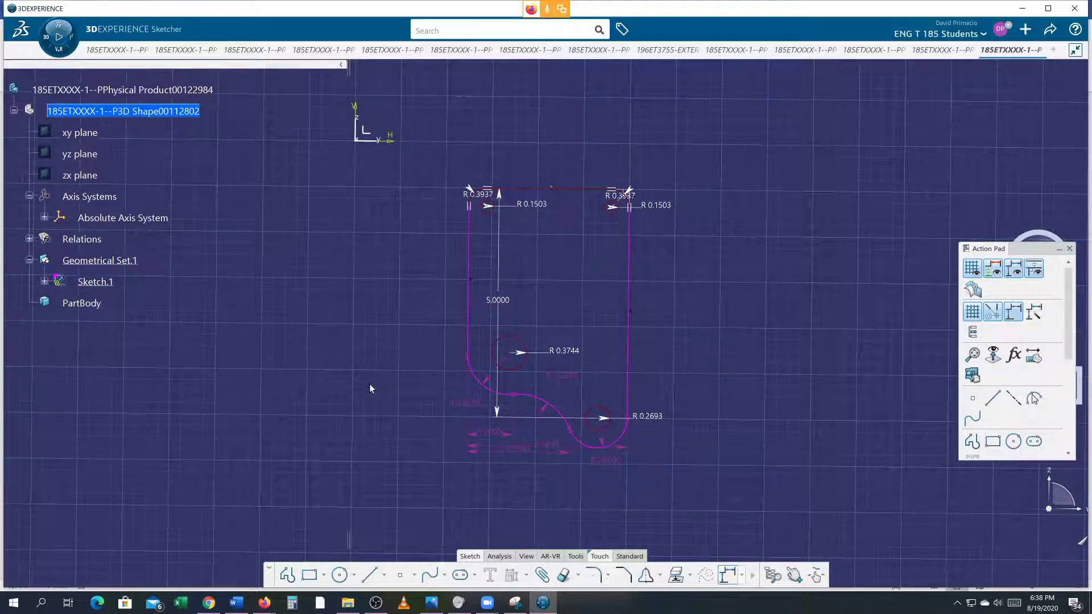
{"action": "key", "text": "ctrl+z"}
{"action": "key", "text": "ctrl+z"}
{"action": "key", "text": "ctrl+z"}
{"action": "key", "text": "ctrl+z"}
{"action": "key", "text": "ctrl+z"}
{"action": "key", "text": "ctrl+z"}
{"action": "key", "text": "ctrl+z"}
{"action": "key", "text": "ctrl+z"}
{"action": "key", "text": "ctrl+z"}
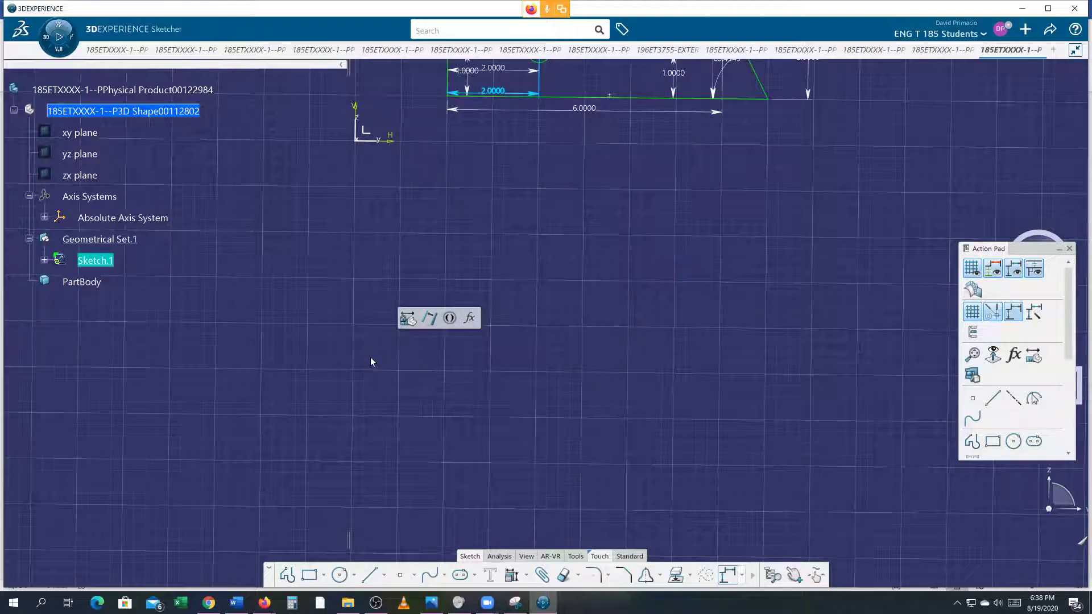
{"action": "key", "text": "ctrl+z"}
{"action": "key", "text": "ctrl+z"}
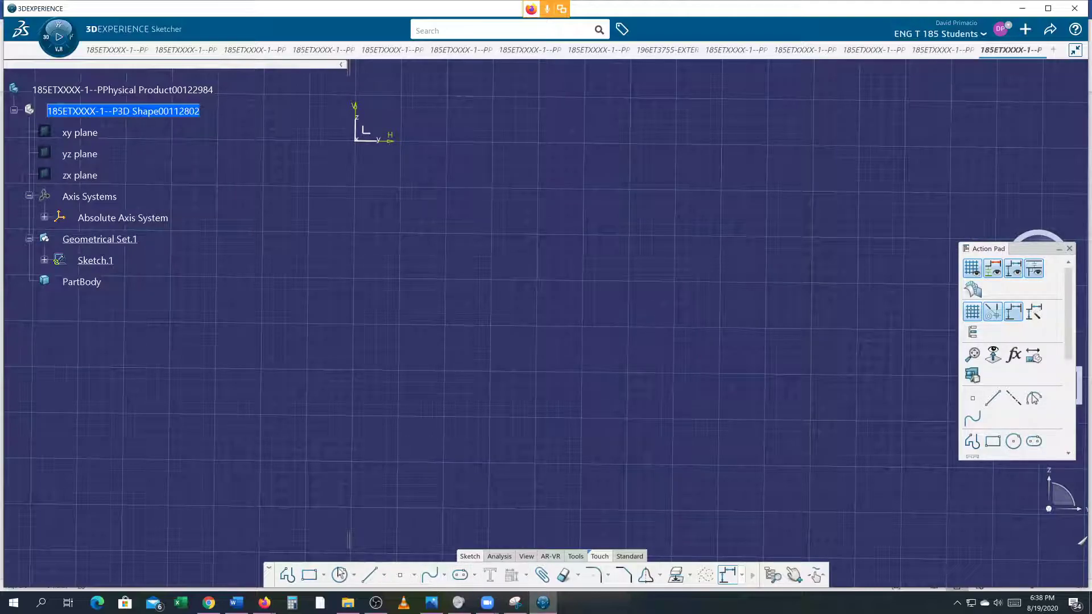
- Sketch a new profile starting with a vertical right edge and two tangent arcs curving in opposite directions, the first about 0.94 in in radius
{"action": "left_click", "coordinate": [287, 574]}
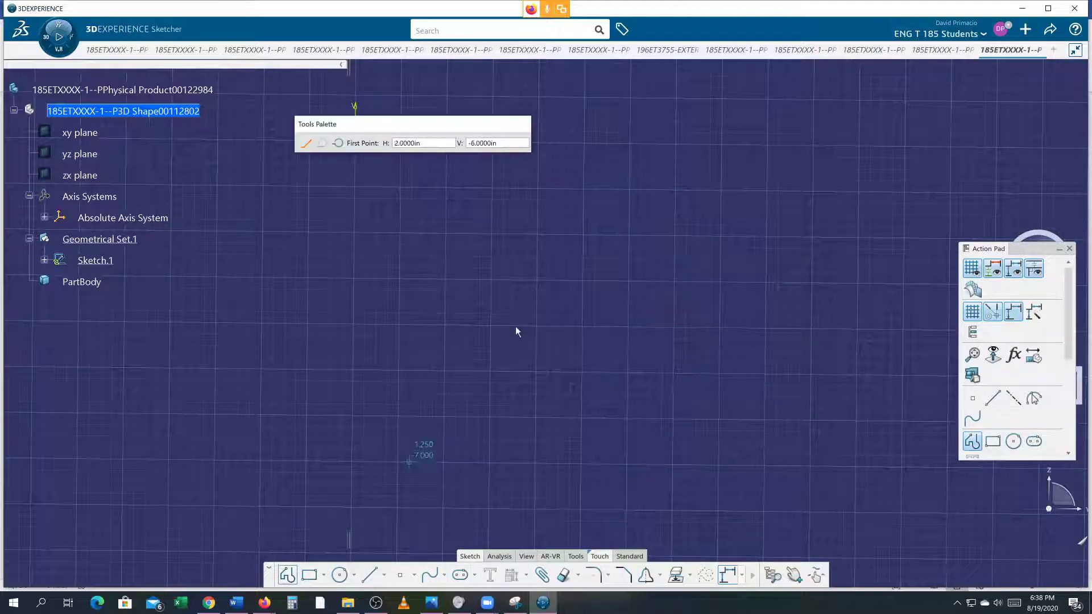
{"action": "left_click", "coordinate": [581, 236]}
{"action": "left_click", "coordinate": [581, 421]}
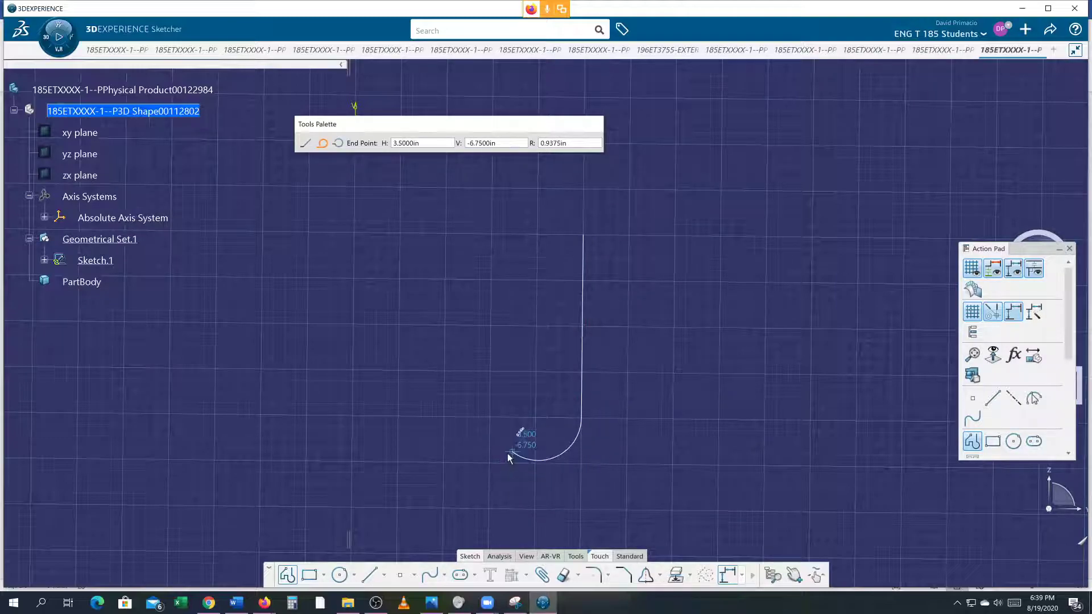
{"action": "left_click", "coordinate": [509, 458]}
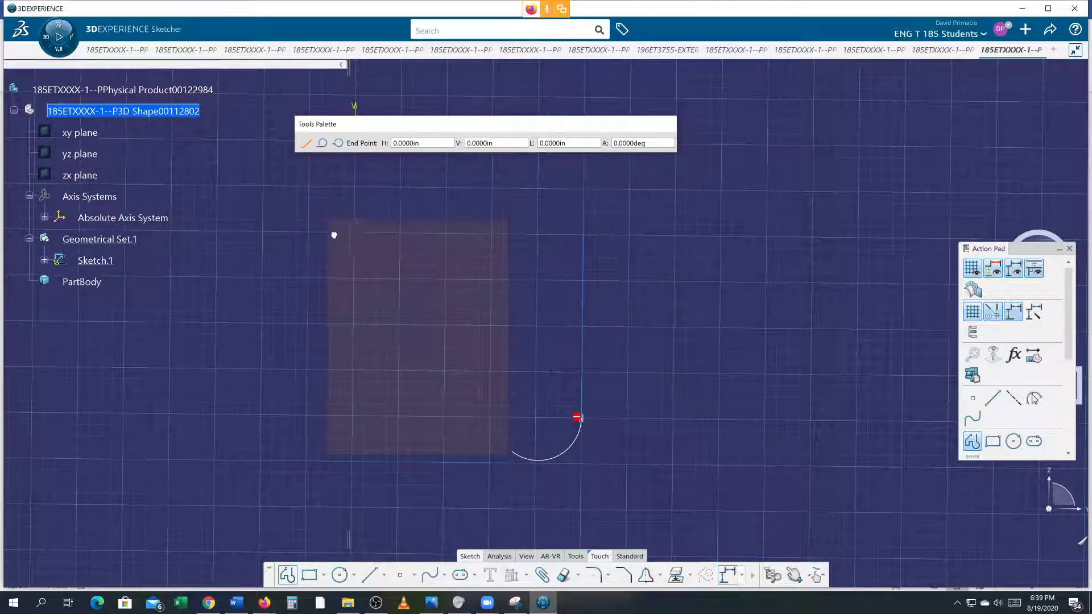
{"action": "left_click_drag", "start_coordinate": [427, 392], "coordinate": [425, 390]}
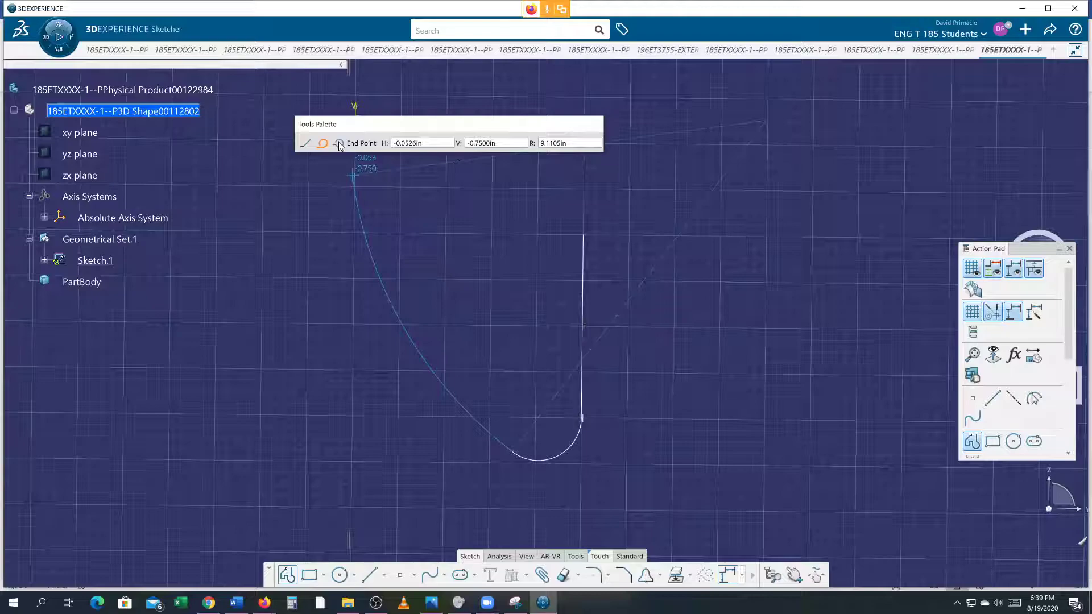
{"action": "left_click", "coordinate": [439, 432]}
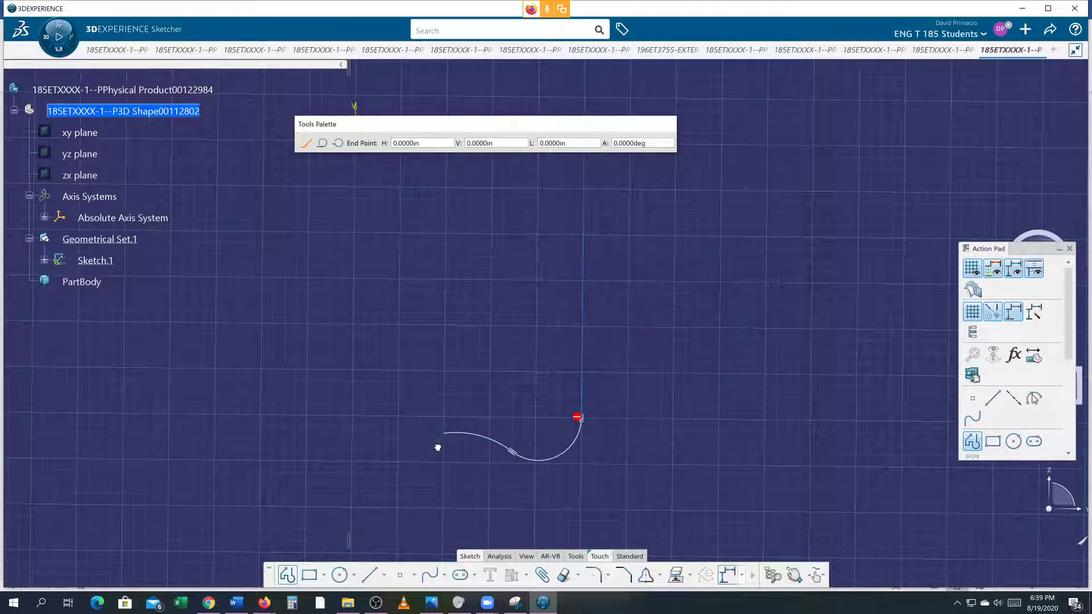
- Complete the profile with a tangent lower-left arc, a vertical left edge and a horizontal top edge closing at the start point
{"action": "left_click_drag", "start_coordinate": [433, 449], "coordinate": [406, 452]}
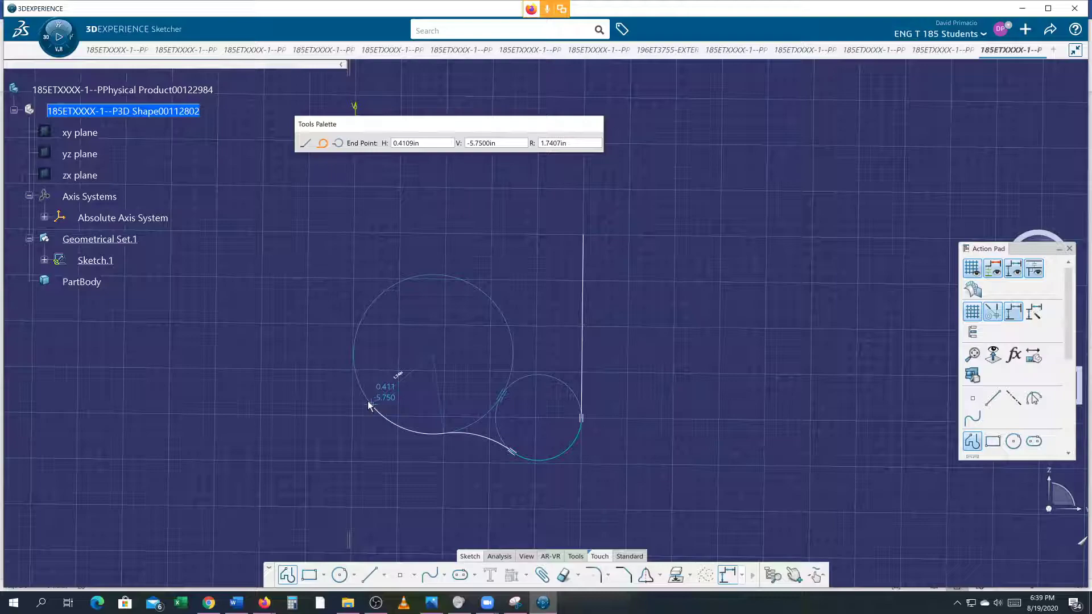
{"action": "left_click", "coordinate": [399, 395]}
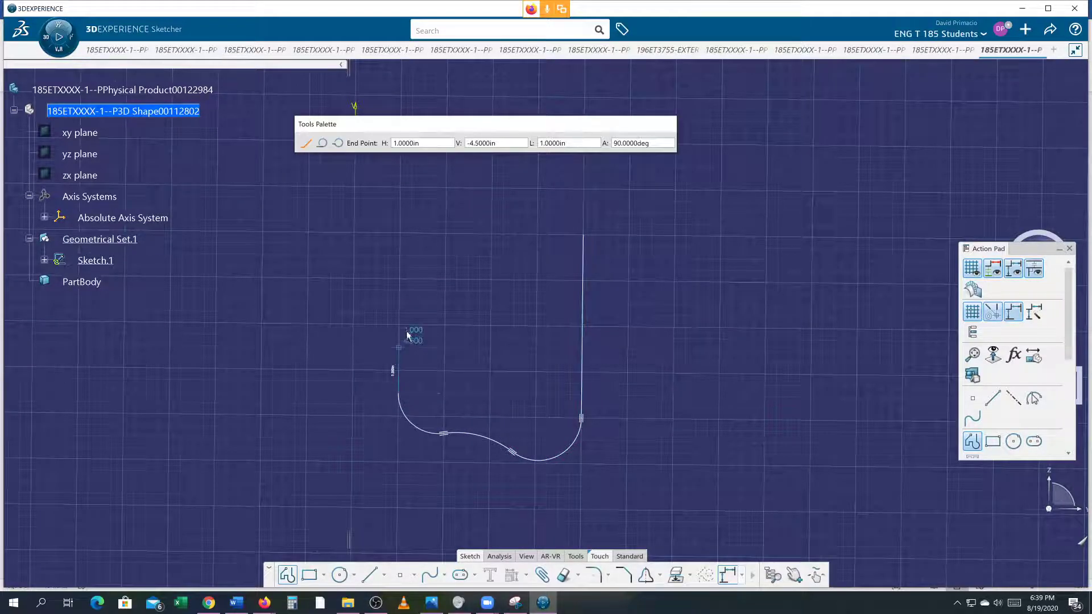
{"action": "left_click", "coordinate": [399, 234]}
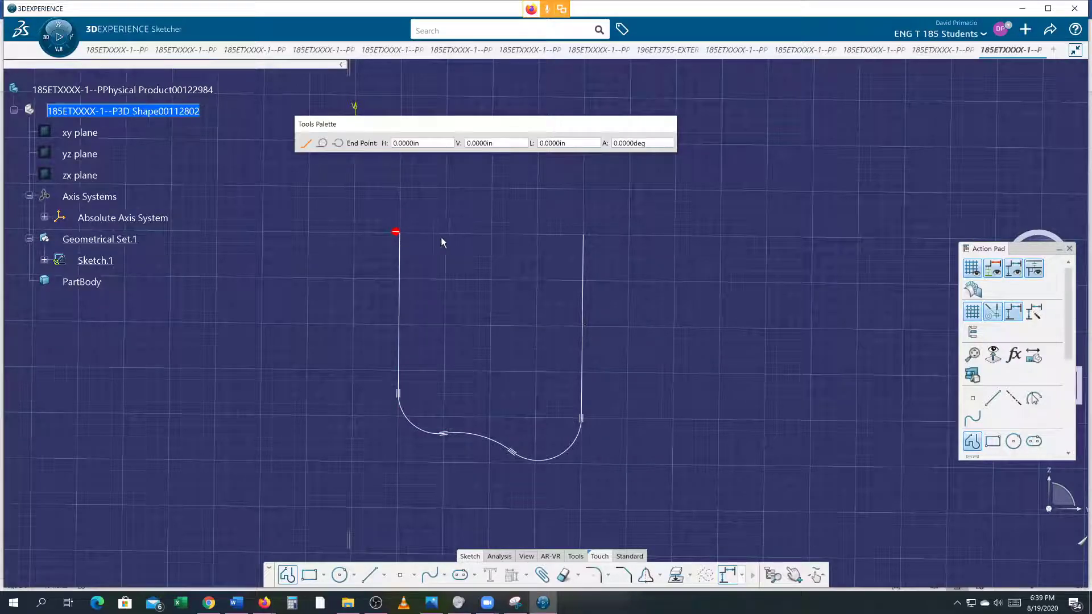
{"action": "left_click", "coordinate": [580, 234]}
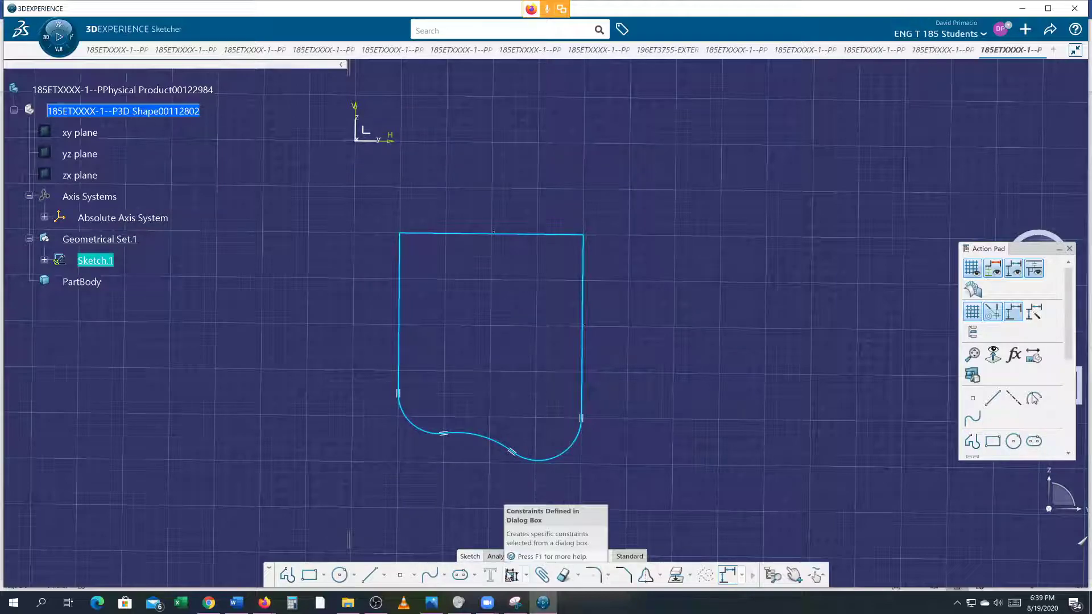
- Round the two upper corners of the profile with 0.5 in radius corners
{"action": "left_click", "coordinate": [591, 573]}
{"action": "left_click_drag", "start_coordinate": [359, 216], "coordinate": [629, 273]}
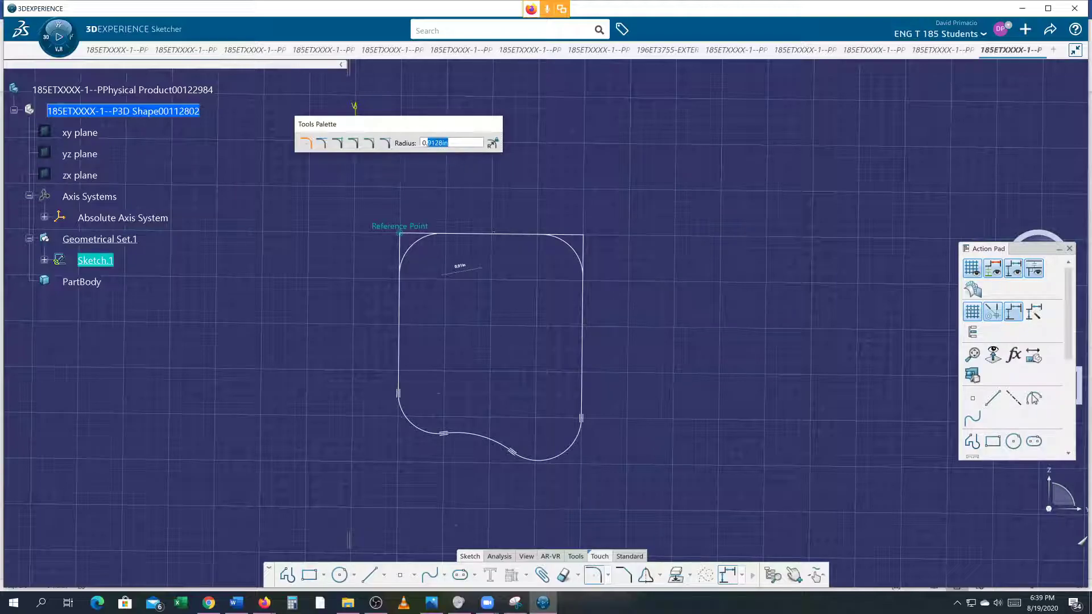
{"action": "type", "text": "0.5"}
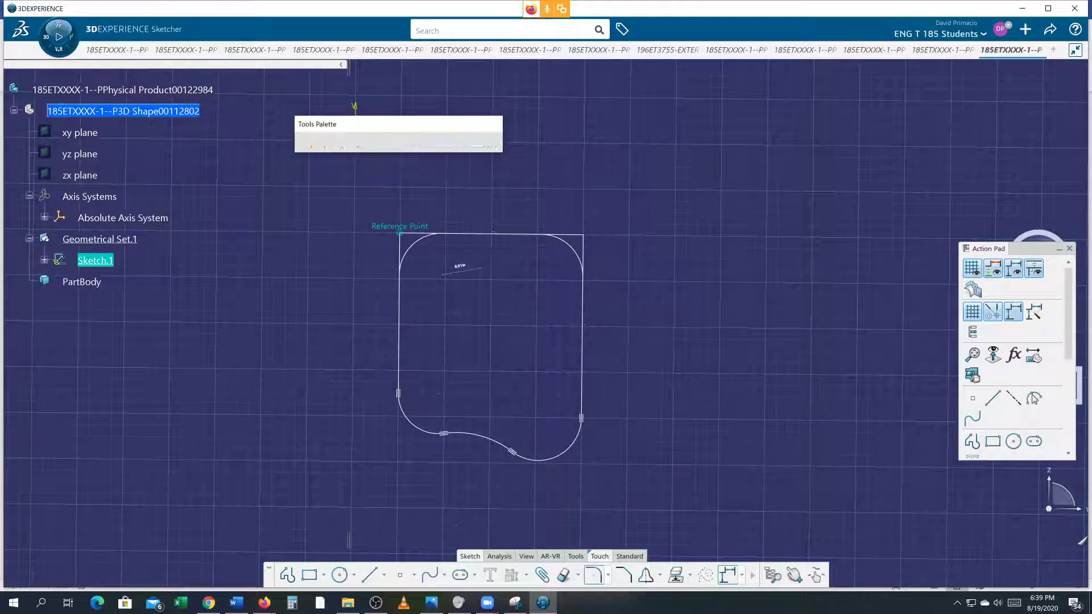
{"action": "key", "text": "Return"}
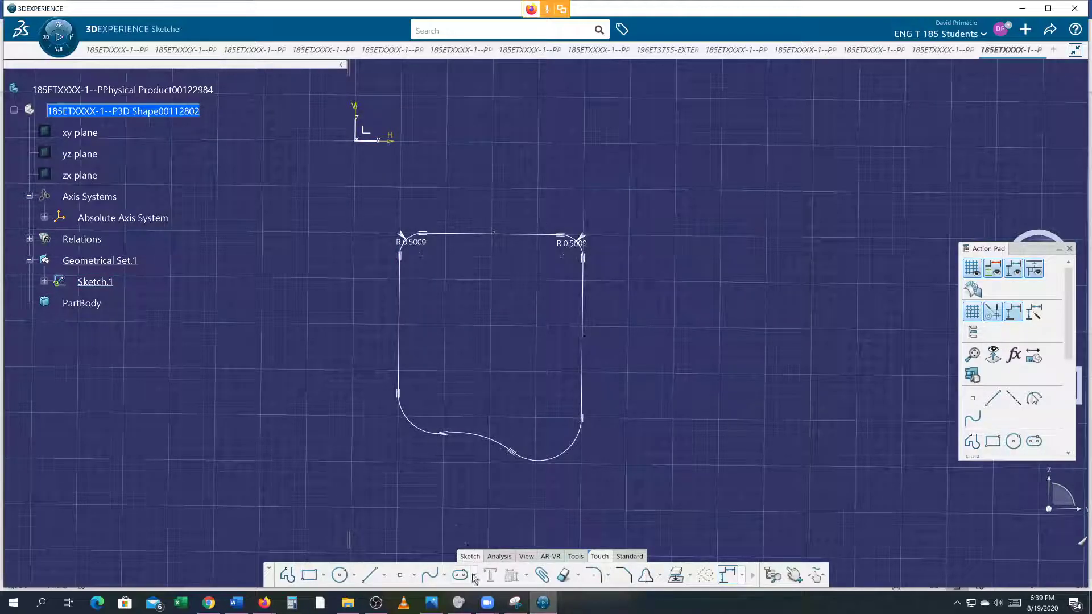
- Draw a circle about 0.25 in in radius inside the lower-left arc and one about 0.51 in in radius inside the lower-right arc
{"action": "left_click", "coordinate": [340, 574]}
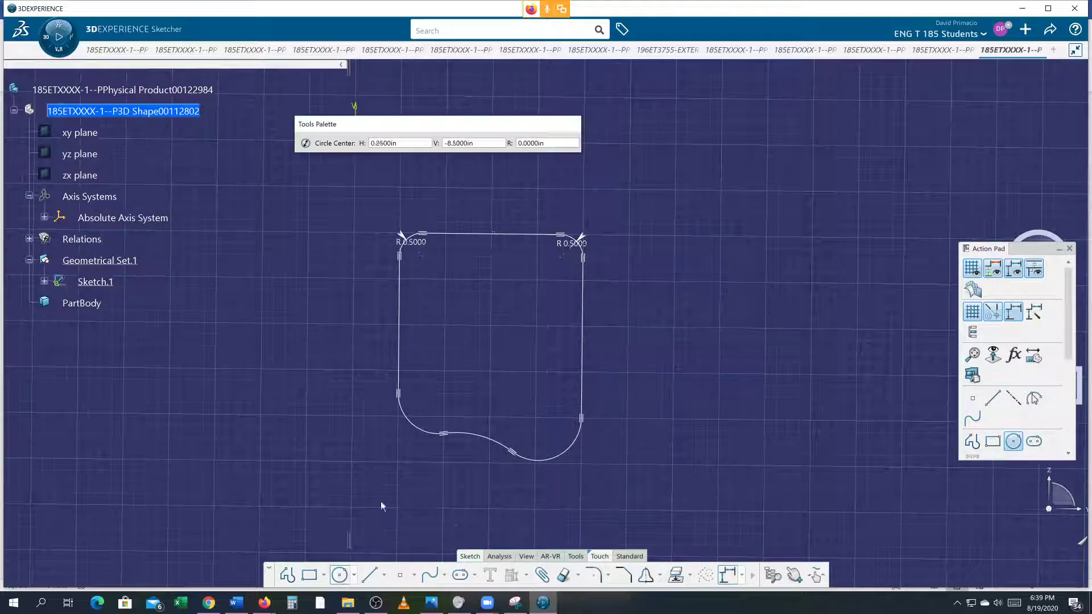
{"action": "left_click", "coordinate": [438, 394]}
{"action": "left_click", "coordinate": [449, 395]}
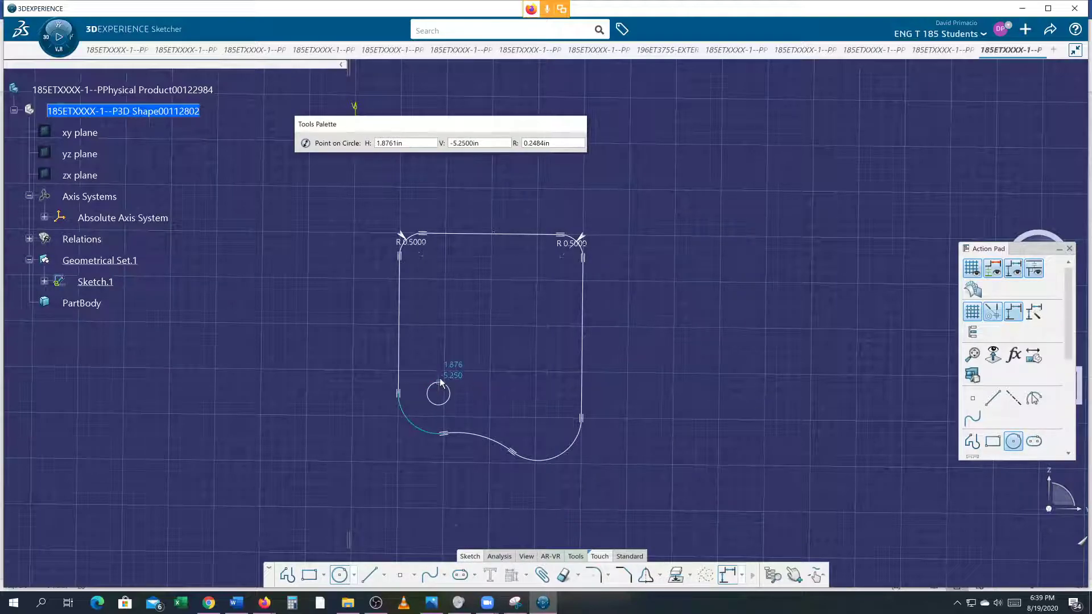
{"action": "left_click", "coordinate": [533, 416]}
{"action": "left_click", "coordinate": [537, 394]}
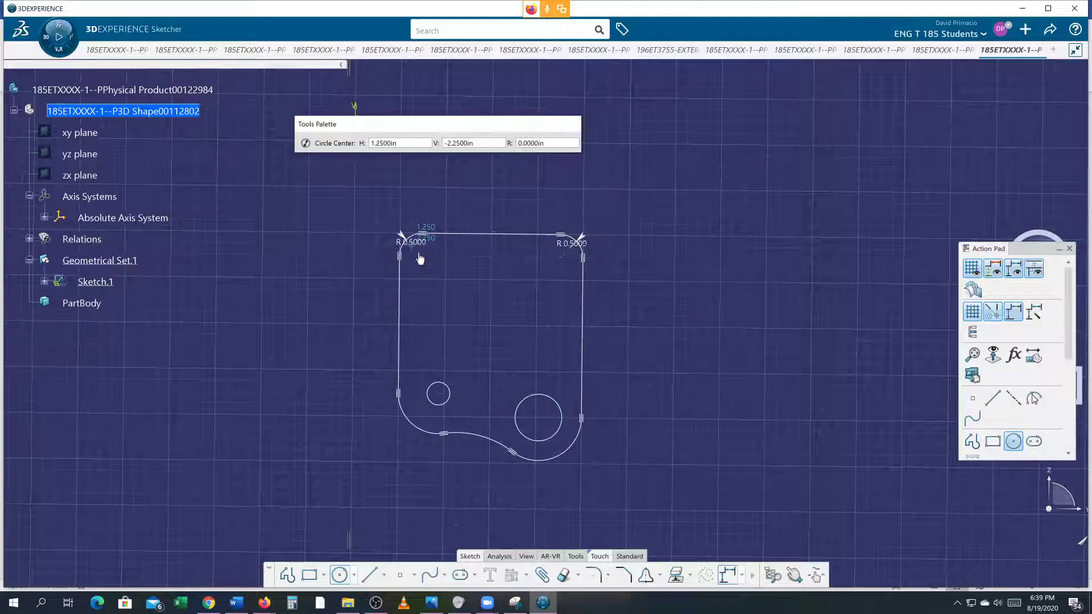
- Draw a circle about 0.25 in in radius at the centre of each rounded upper corner
{"action": "left_click", "coordinate": [422, 256]}
{"action": "left_click", "coordinate": [429, 263]}
{"action": "left_click", "coordinate": [560, 255]}
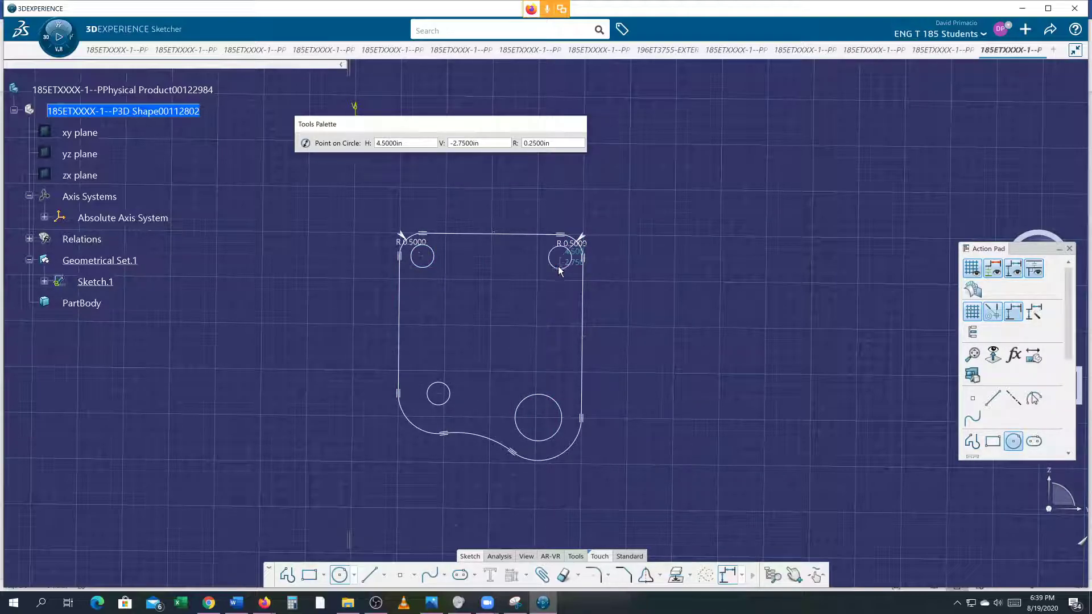
{"action": "left_click", "coordinate": [555, 266]}
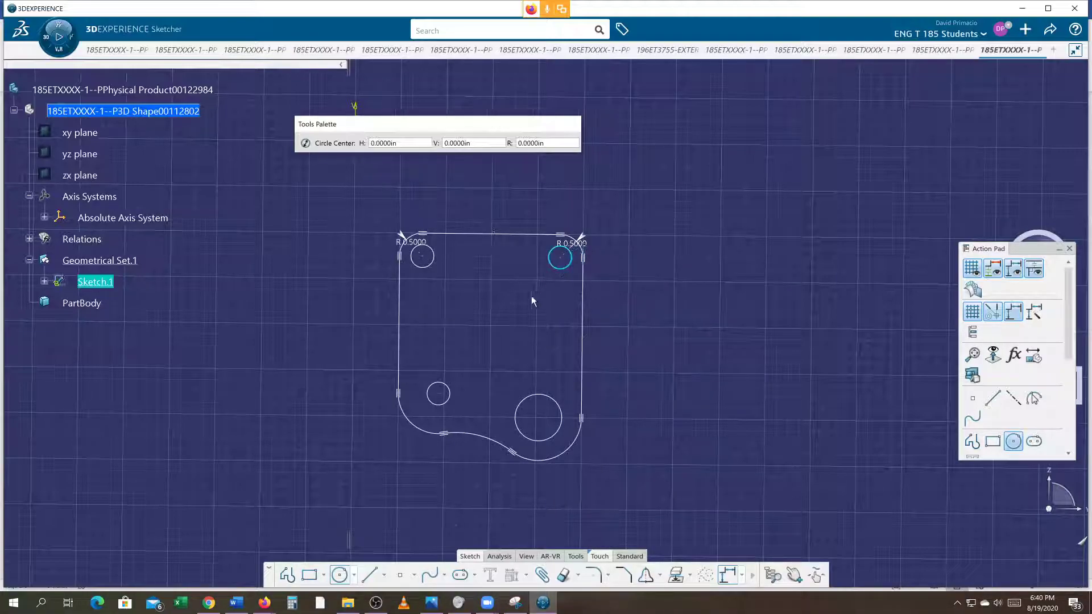
- Dimension the vertical distance from the profile's top edge to the lower-left circle, placing it outside the left edge
{"action": "left_click", "coordinate": [526, 576]}
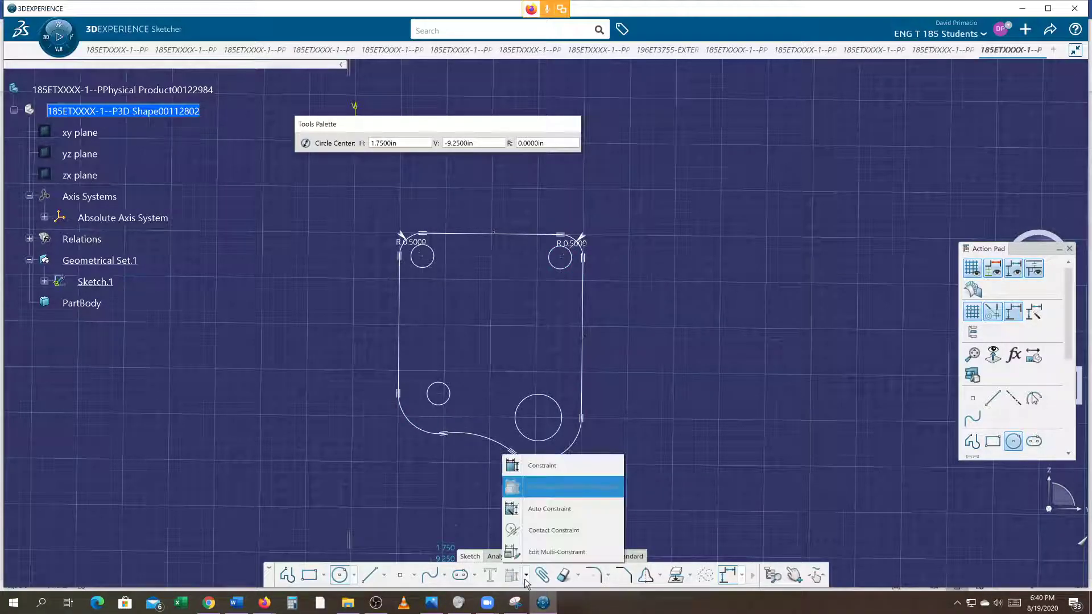
{"action": "left_click", "coordinate": [541, 465]}
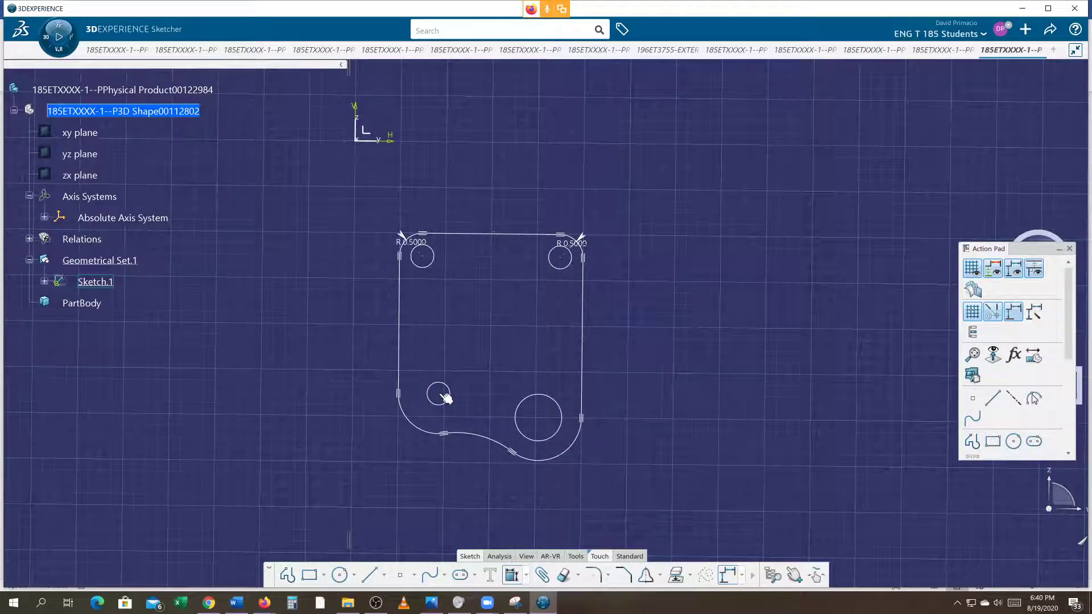
{"action": "left_click", "coordinate": [461, 233]}
{"action": "left_click", "coordinate": [438, 393]}
{"action": "left_click", "coordinate": [309, 332]}
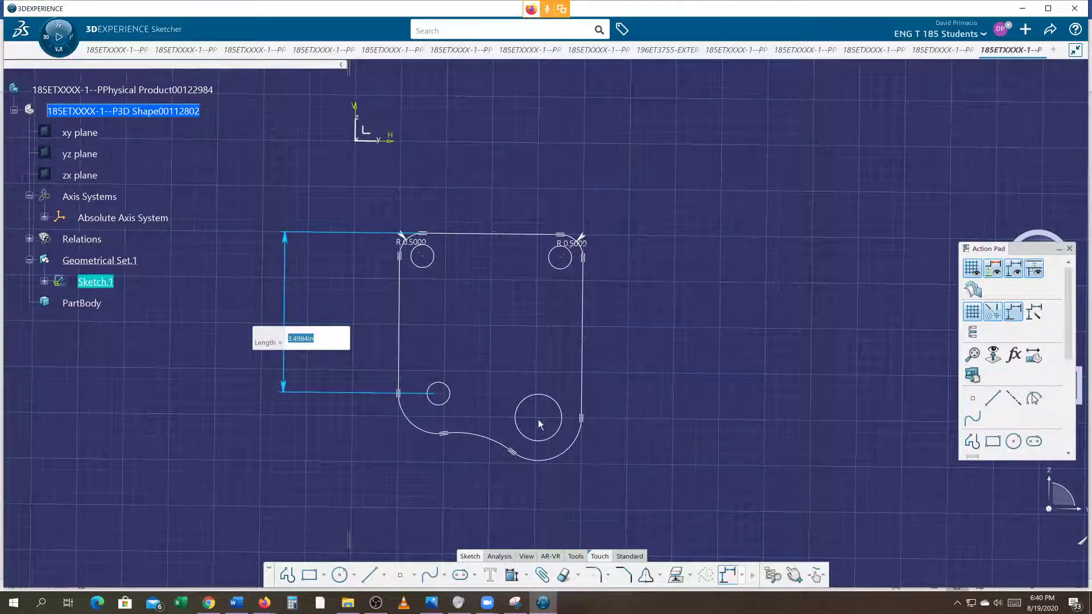
{"action": "left_click", "coordinate": [486, 525]}
- Dimension the vertical distance from the large lower-right circle to the top edge, placing it outside the right edge
{"action": "left_click", "coordinate": [512, 571]}
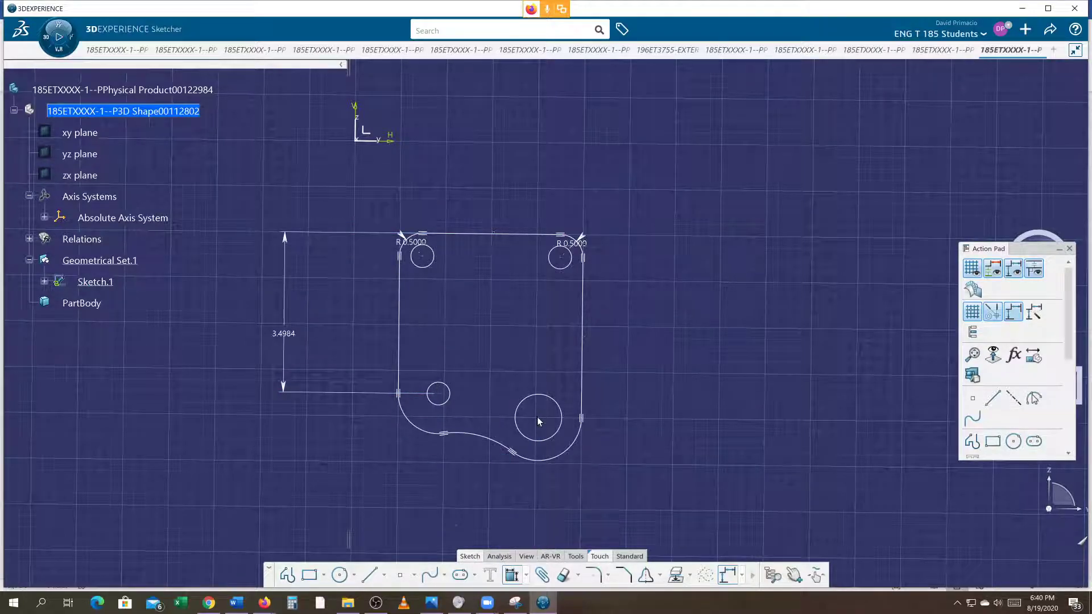
{"action": "left_click", "coordinate": [538, 418]}
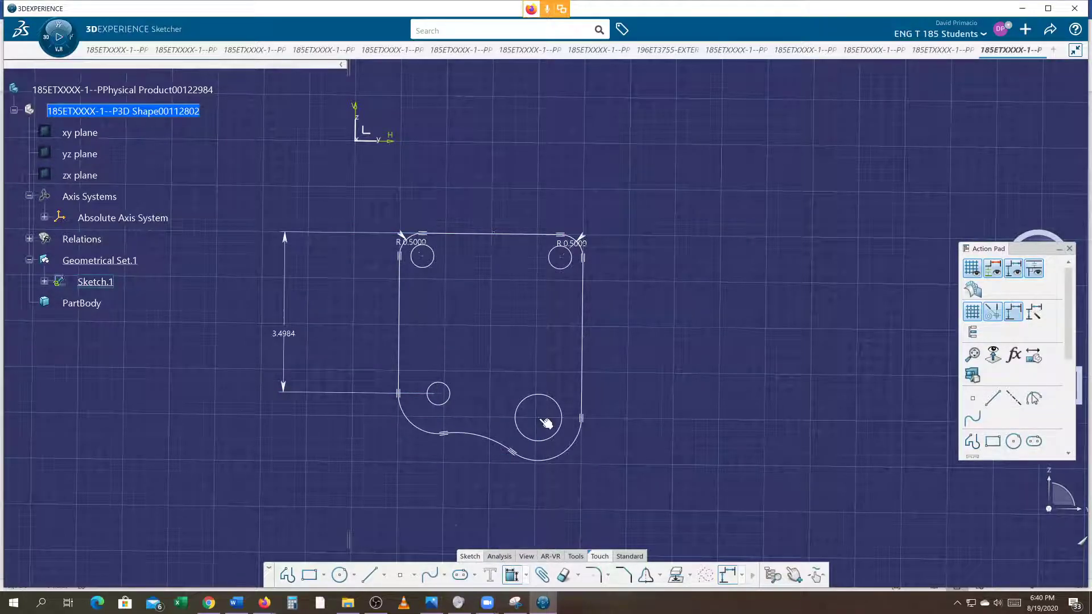
{"action": "left_click", "coordinate": [529, 238]}
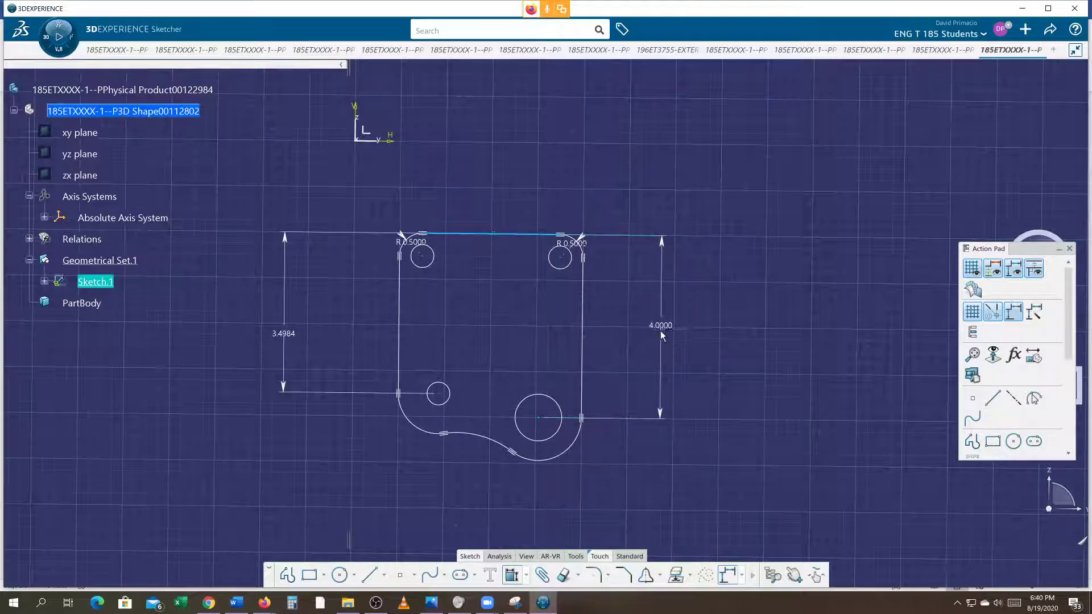
{"action": "left_click", "coordinate": [660, 326]}
- Auto-constrain the whole sketch with the top and left edges as reference elements, using the Stacked constraint mode
{"action": "left_click", "coordinate": [526, 577]}
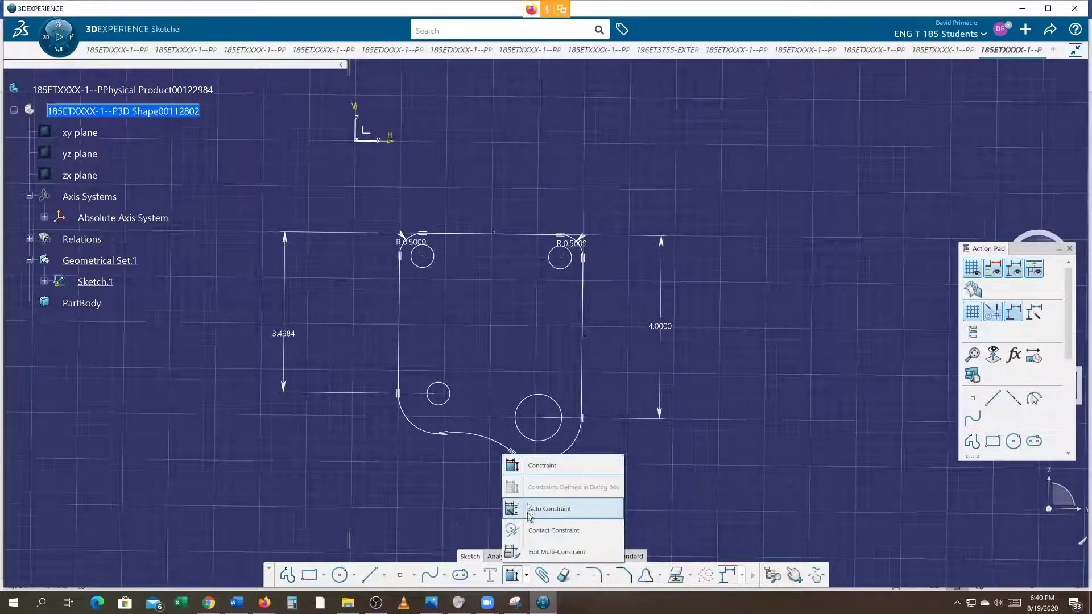
{"action": "left_click", "coordinate": [529, 508]}
{"action": "left_click_drag", "start_coordinate": [302, 195], "coordinate": [687, 541]}
{"action": "left_click", "coordinate": [447, 165]}
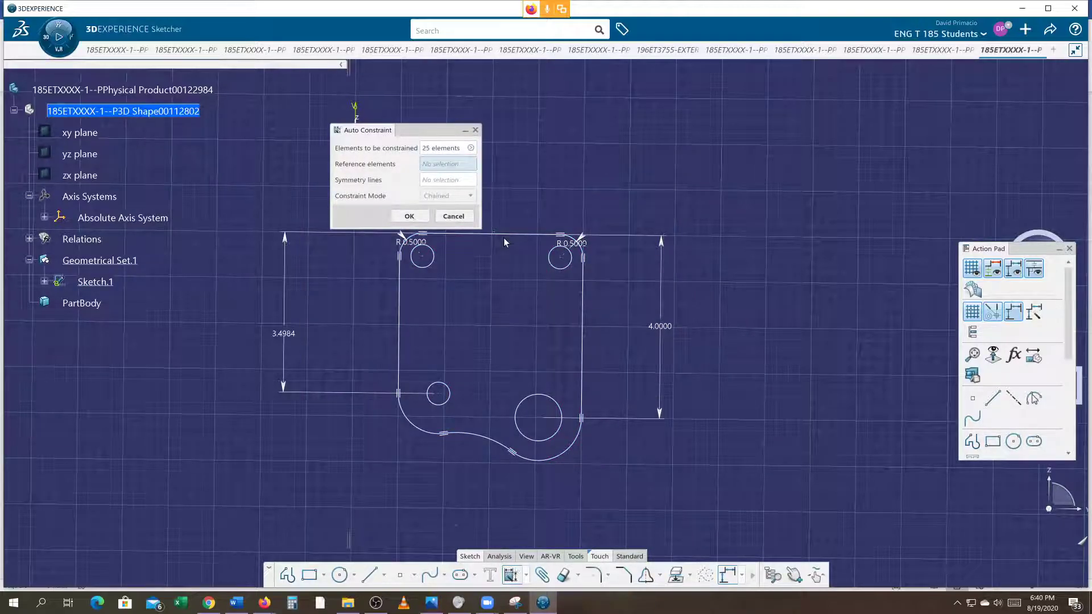
{"action": "left_click", "coordinate": [504, 235]}
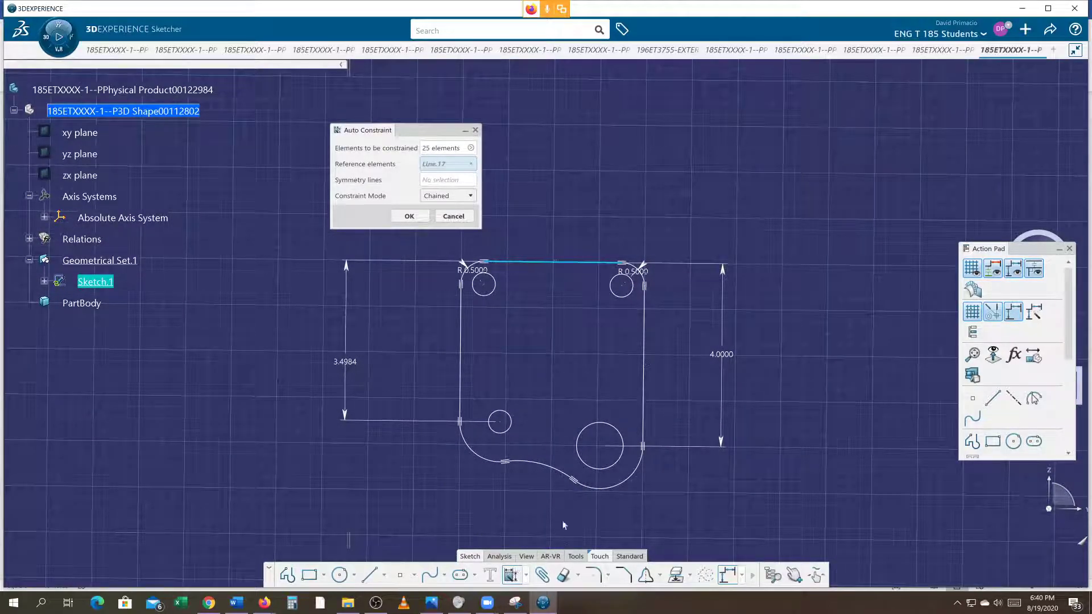
{"action": "left_click", "coordinate": [462, 357]}
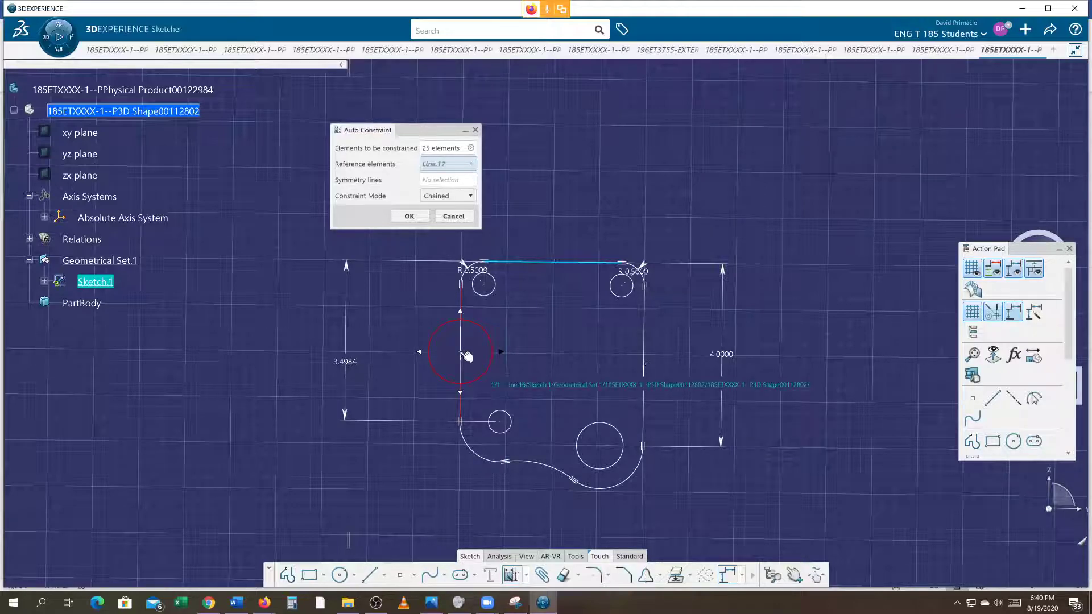
{"action": "left_click", "coordinate": [449, 196]}
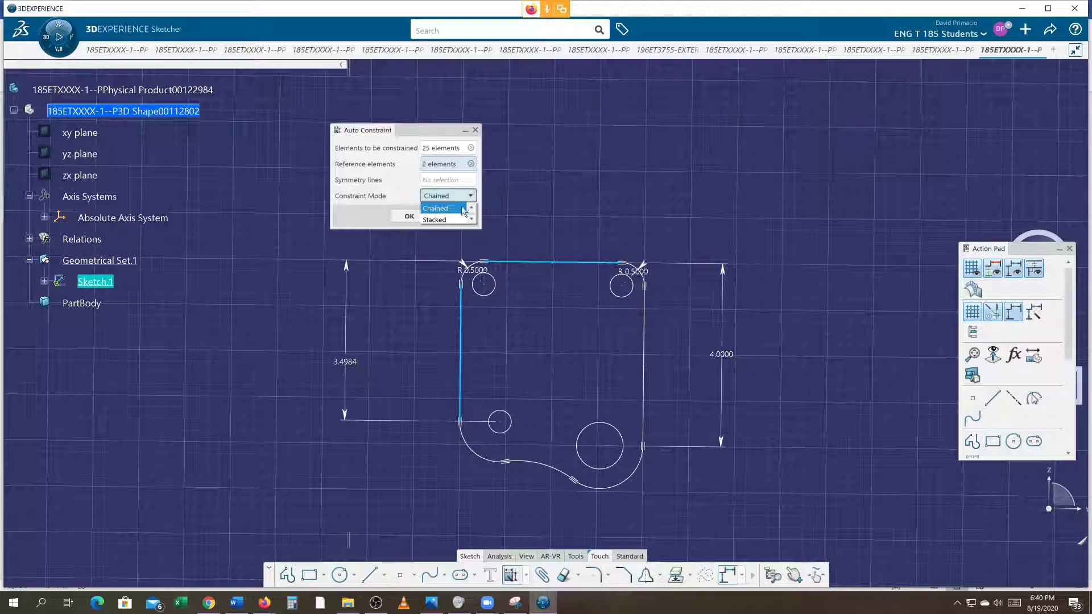
{"action": "left_click", "coordinate": [446, 219]}
{"action": "left_click", "coordinate": [407, 217]}
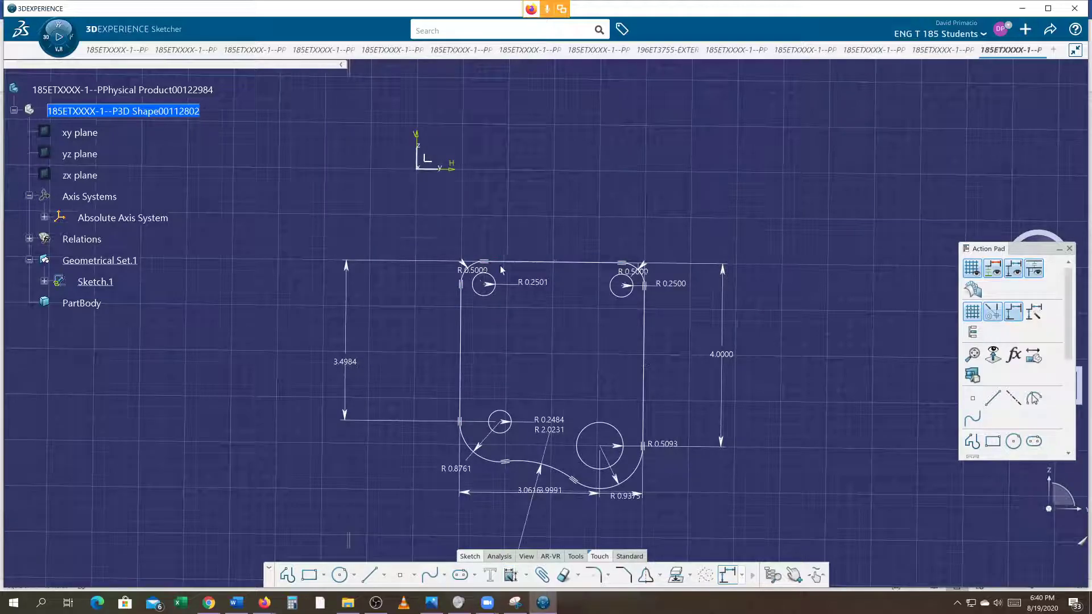
{"action": "left_click", "coordinate": [519, 262]}
{"action": "left_click", "coordinate": [460, 343], "text": "alt"}
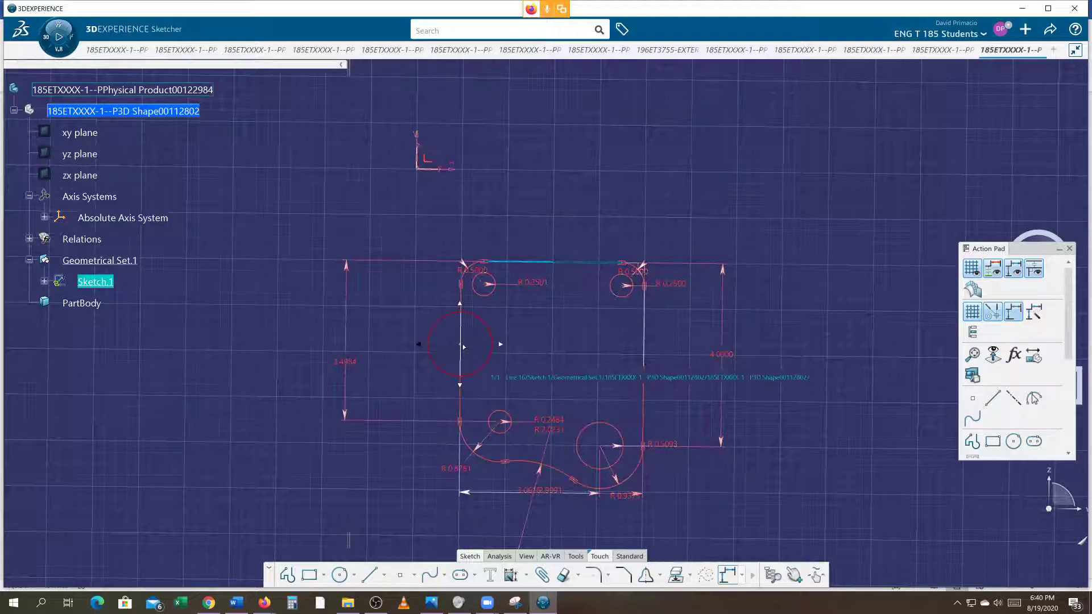
{"action": "left_click", "coordinate": [418, 316]}
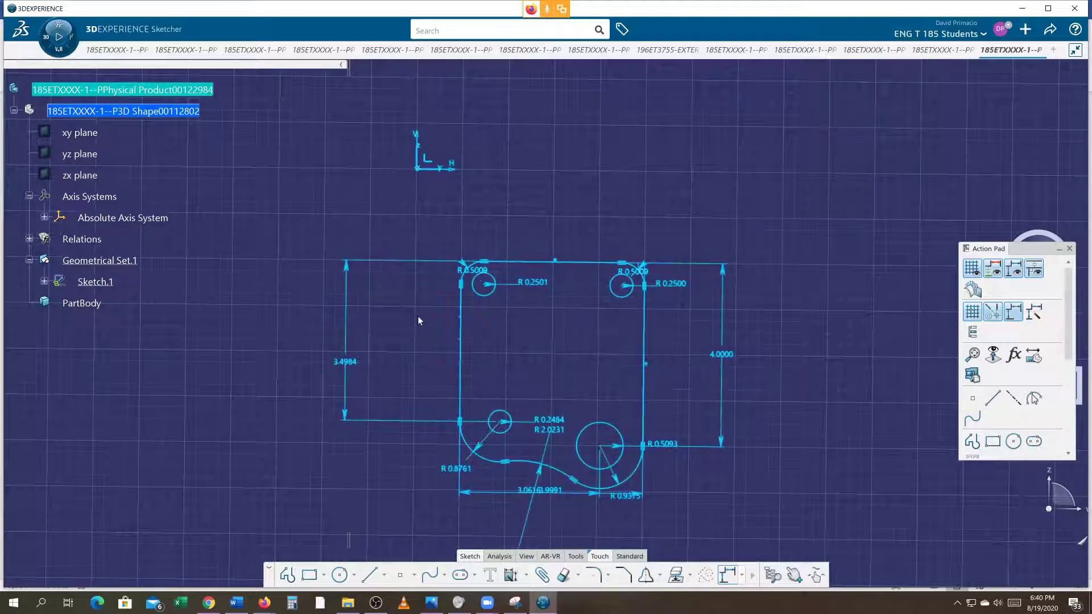
{"action": "left_click", "coordinate": [461, 330]}
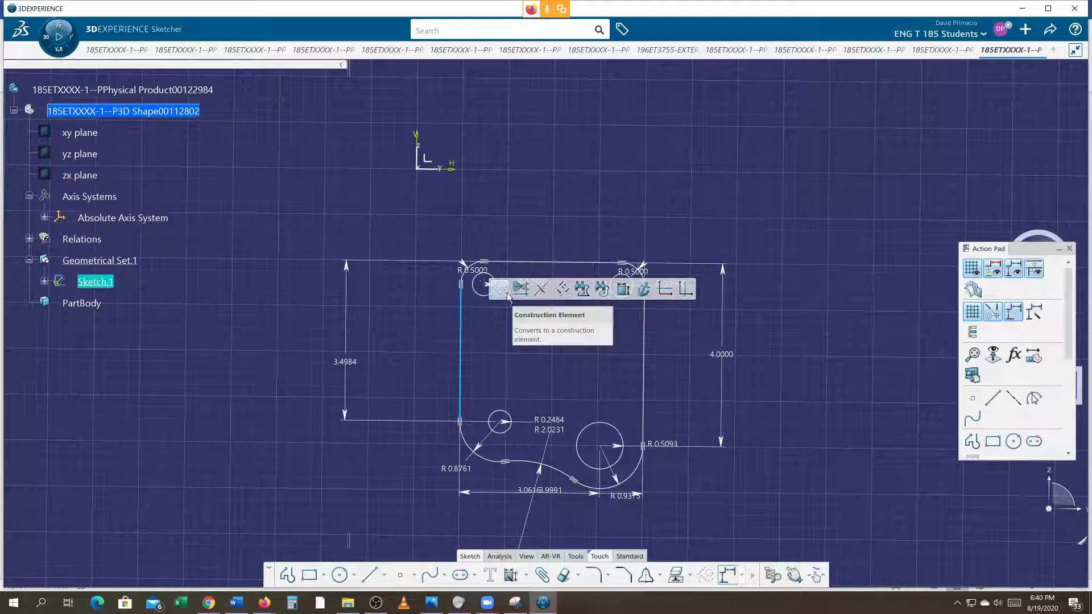
{"action": "left_click", "coordinate": [474, 380]}
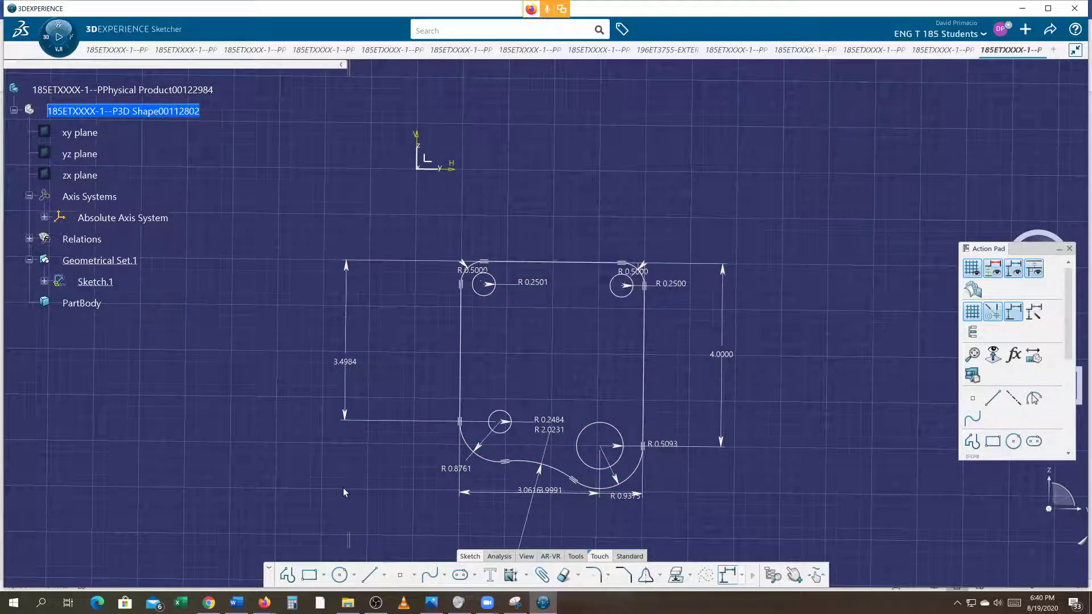
- Fix the profile's left and top edges in place with an anchor constraint
{"action": "left_click", "coordinate": [458, 330]}
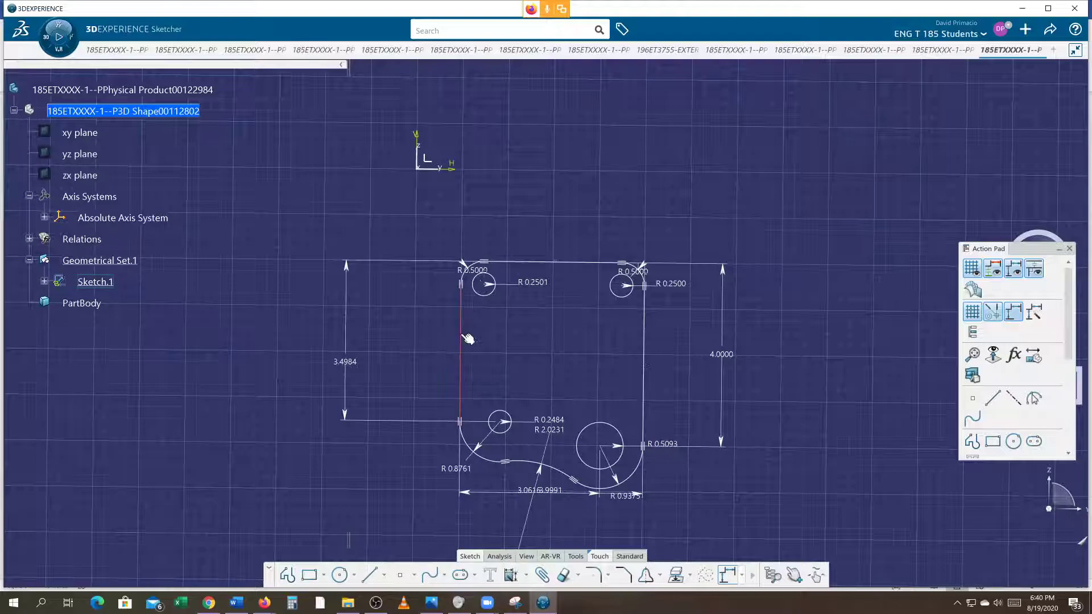
{"action": "left_click", "coordinate": [527, 263], "text": "ctrl"}
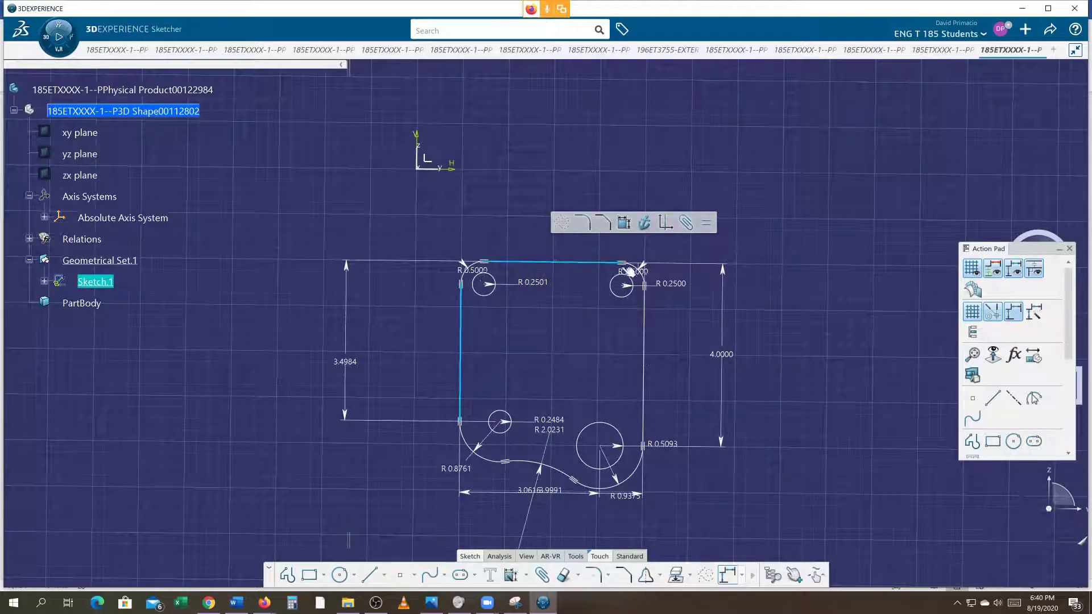
{"action": "left_click", "coordinate": [643, 225]}
{"action": "left_click", "coordinate": [221, 417]}
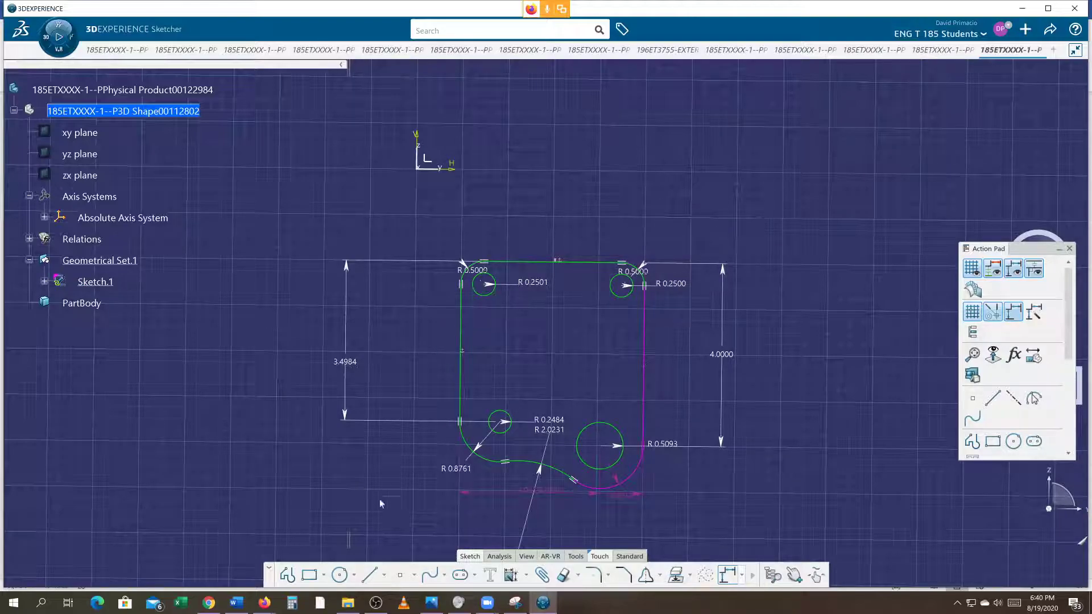
- Delete the entire profile together with its circles and constraints
{"action": "middle_click_drag", "start_coordinate": [575, 521], "coordinate": [527, 465]}
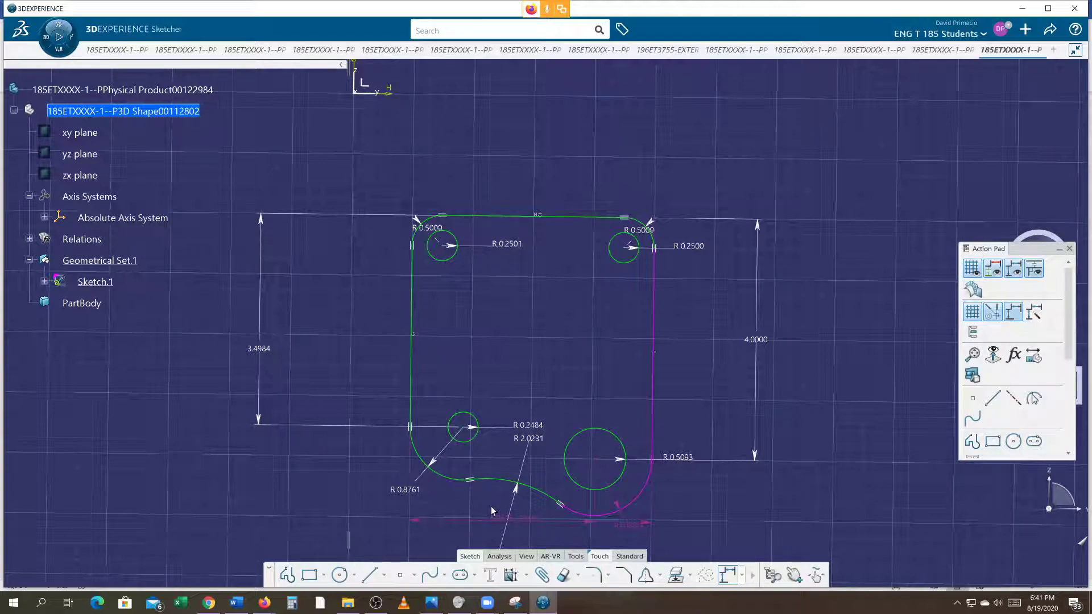
{"action": "mouse_move", "coordinate": [454, 475]}
{"action": "middle_mouse_down"}
{"action": "mouse_move", "coordinate": [473, 424]}
{"action": "mouse_move", "coordinate": [472, 443]}
{"action": "middle_mouse_up"}
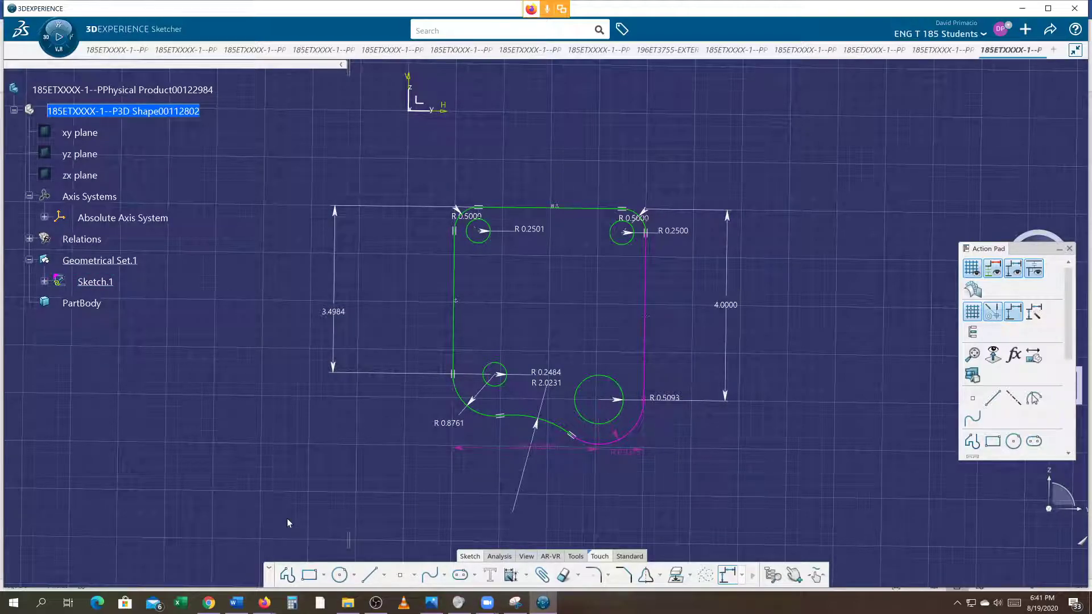
{"action": "left_click_drag", "start_coordinate": [369, 166], "coordinate": [841, 533]}
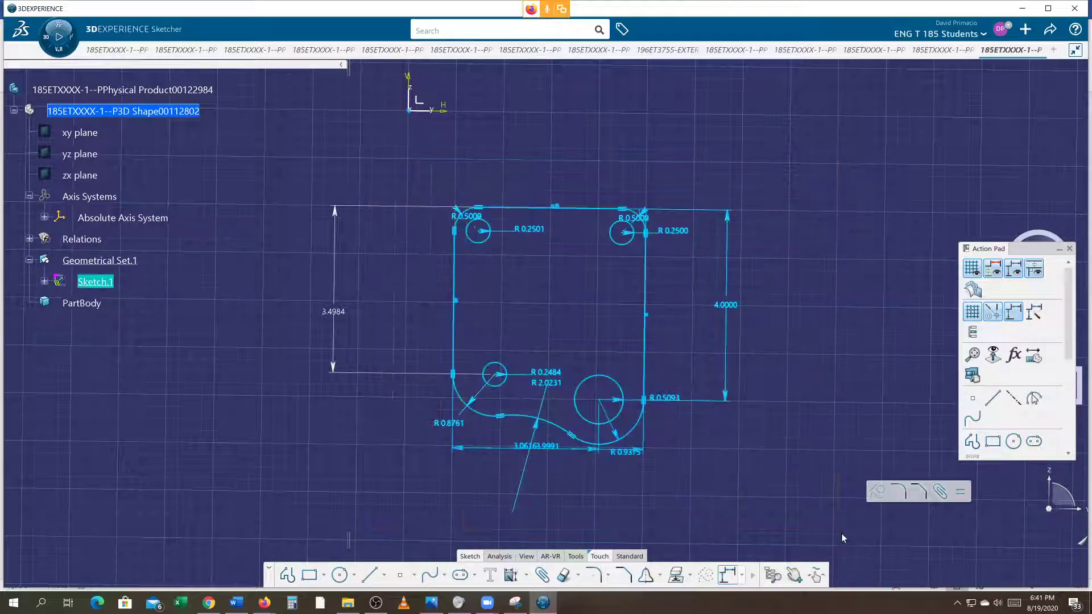
{"action": "key", "text": "Delete"}
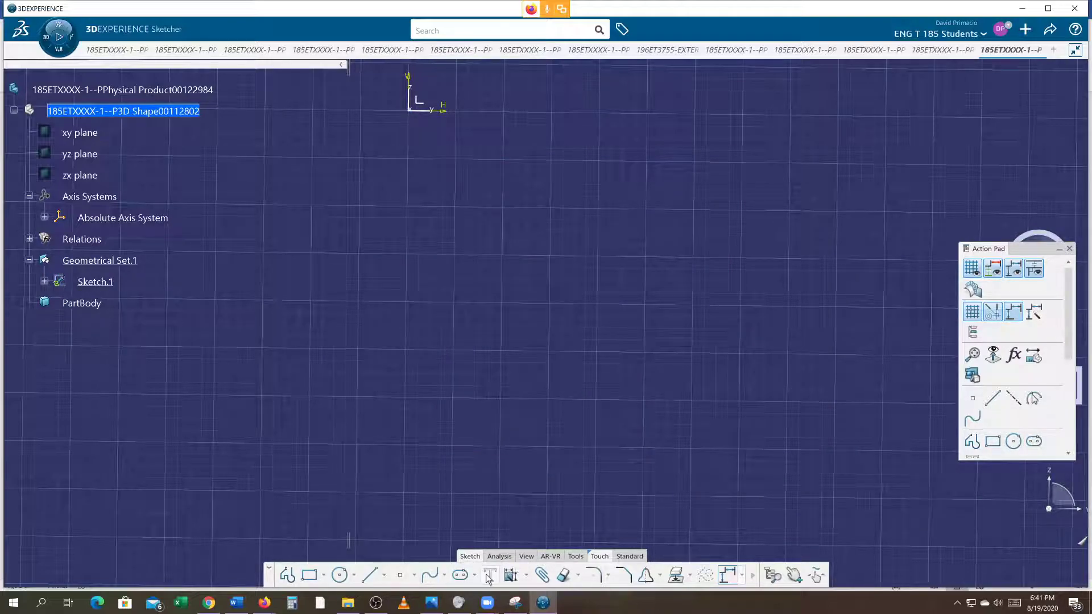
- Begin a new sketch profile at the plate's upper-right corner
{"action": "left_click", "coordinate": [287, 575]}
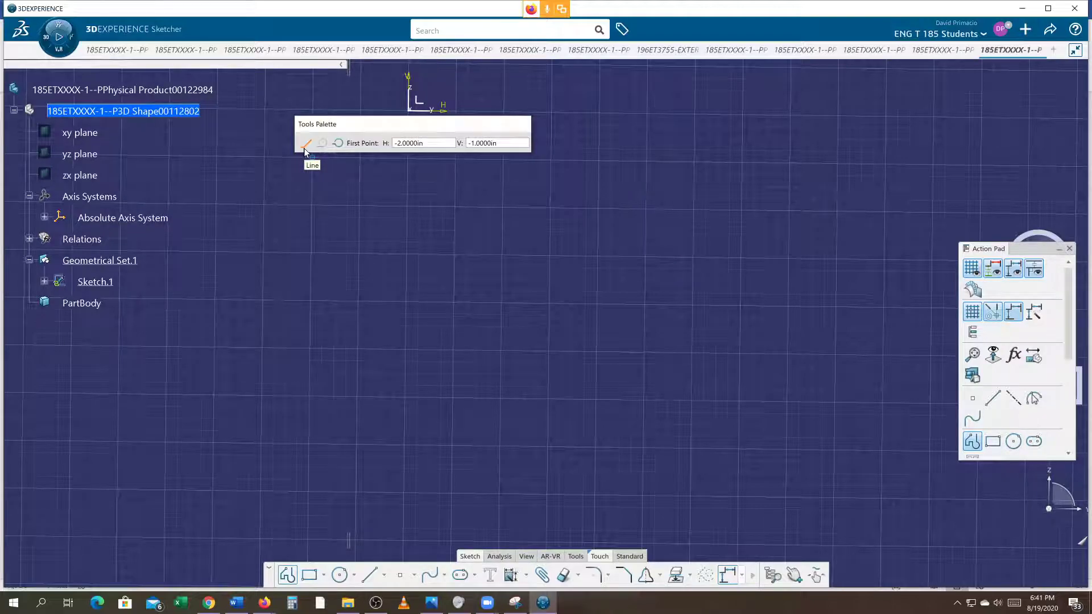
{"action": "left_click", "coordinate": [645, 210]}
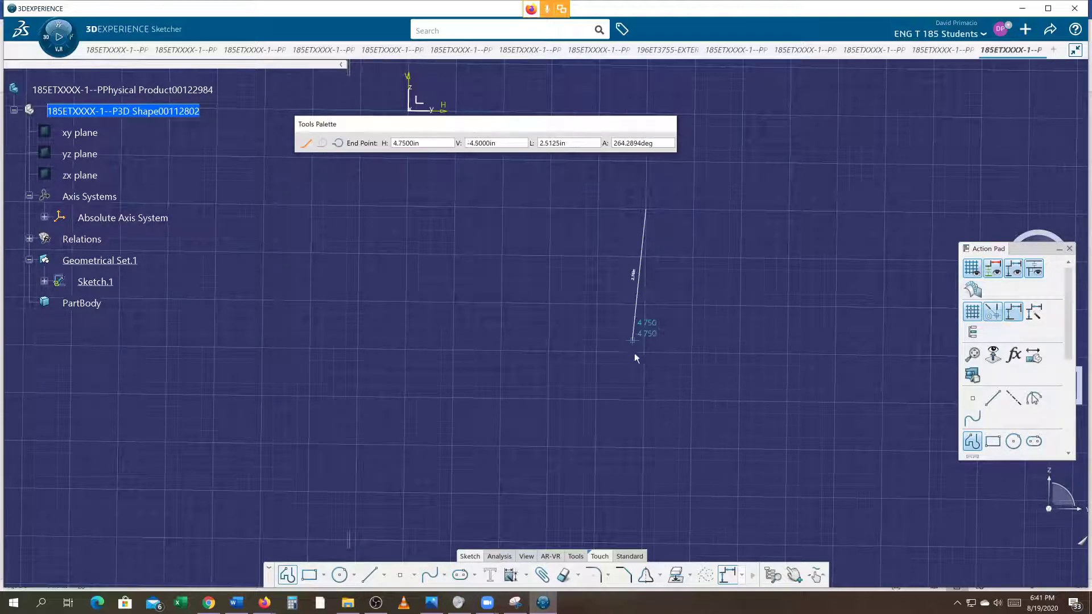
{"action": "left_click", "coordinate": [643, 400]}
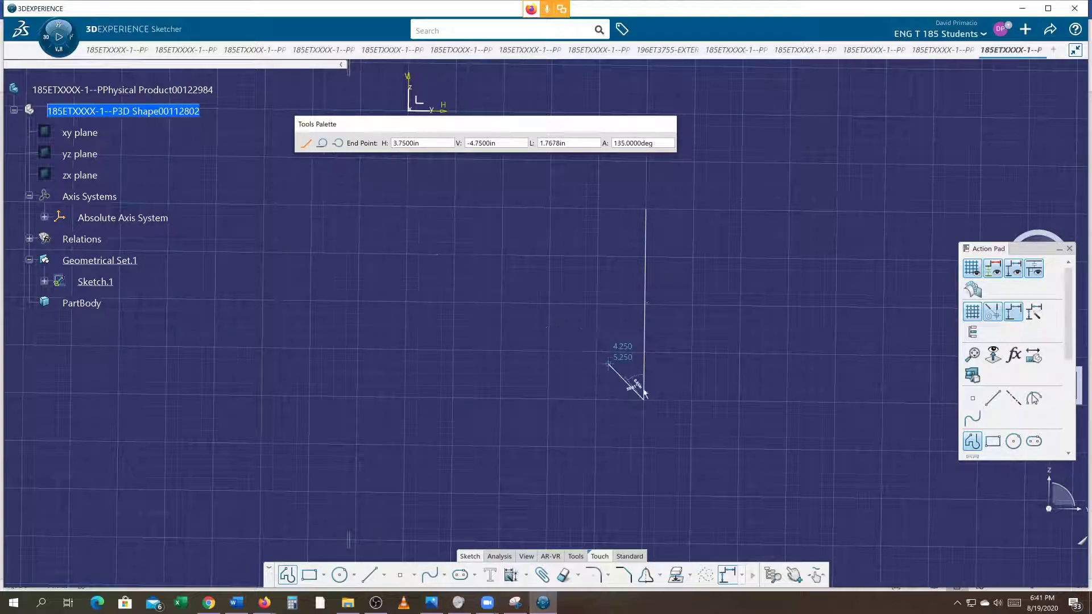
{"action": "left_click_drag", "start_coordinate": [644, 401], "coordinate": [606, 429]}
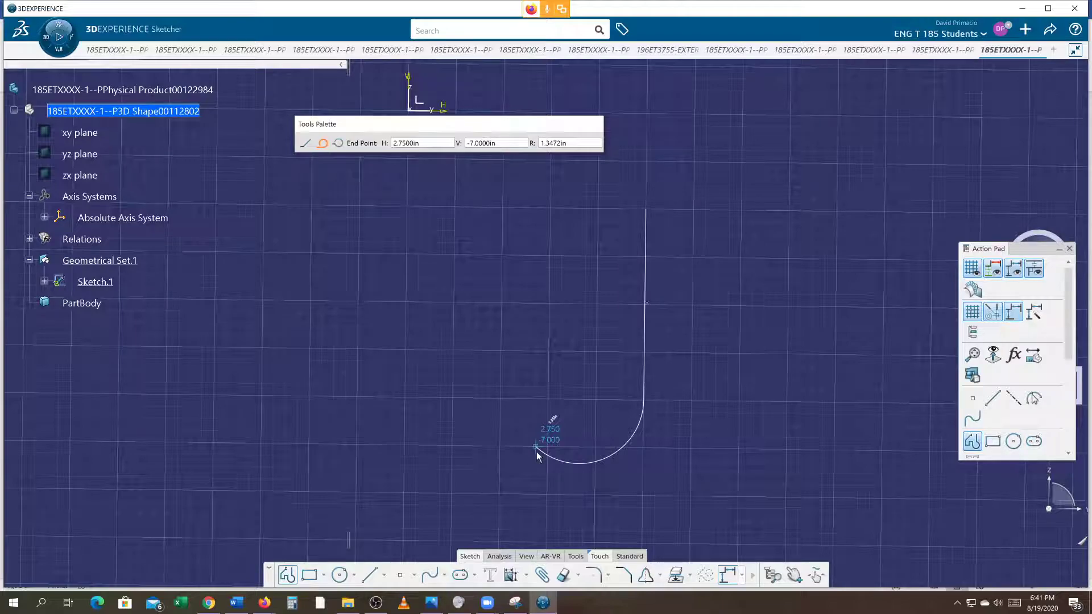
{"action": "key", "text": "ctrl+z"}
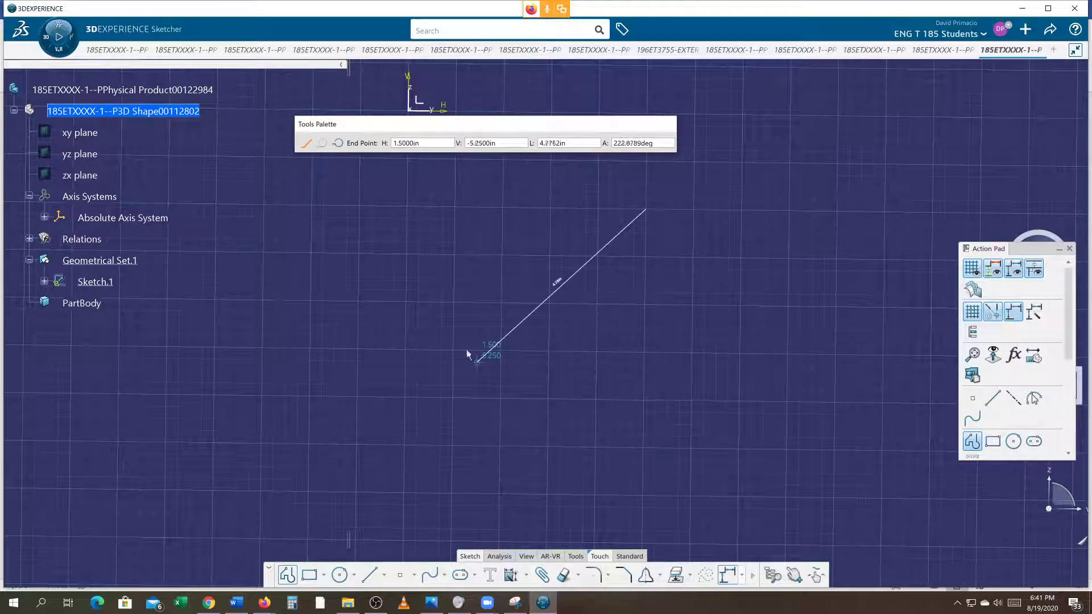
- Draw a closed profile about 5.5 in wide with straight right, left and top edges and three successive tangent arcs forming the lower side
{"action": "left_click", "coordinate": [641, 402]}
{"action": "left_click_drag", "start_coordinate": [642, 400], "coordinate": [563, 472]}
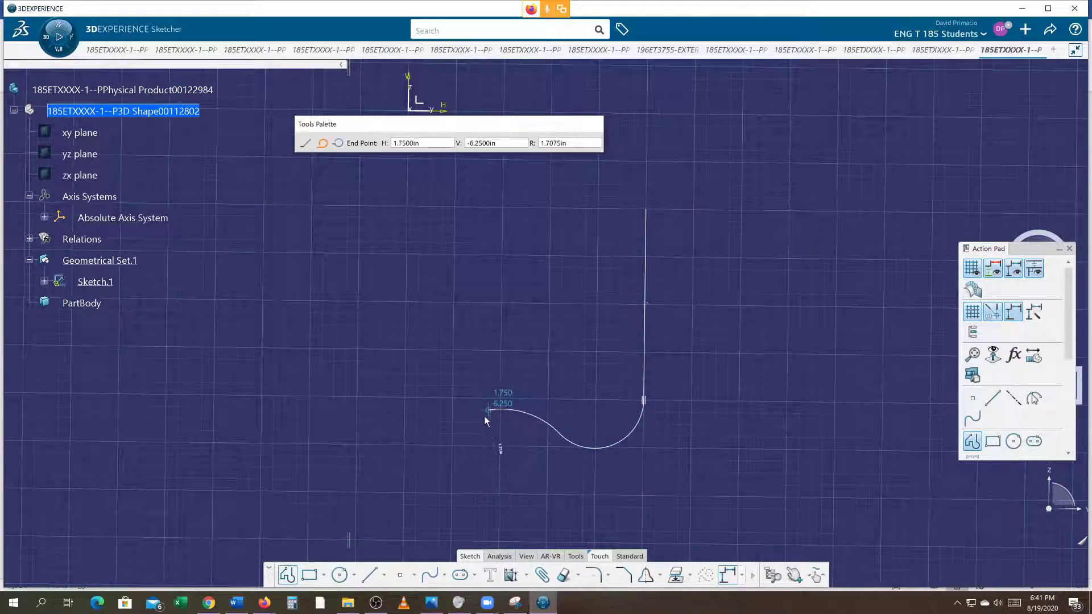
{"action": "left_click", "coordinate": [442, 457]}
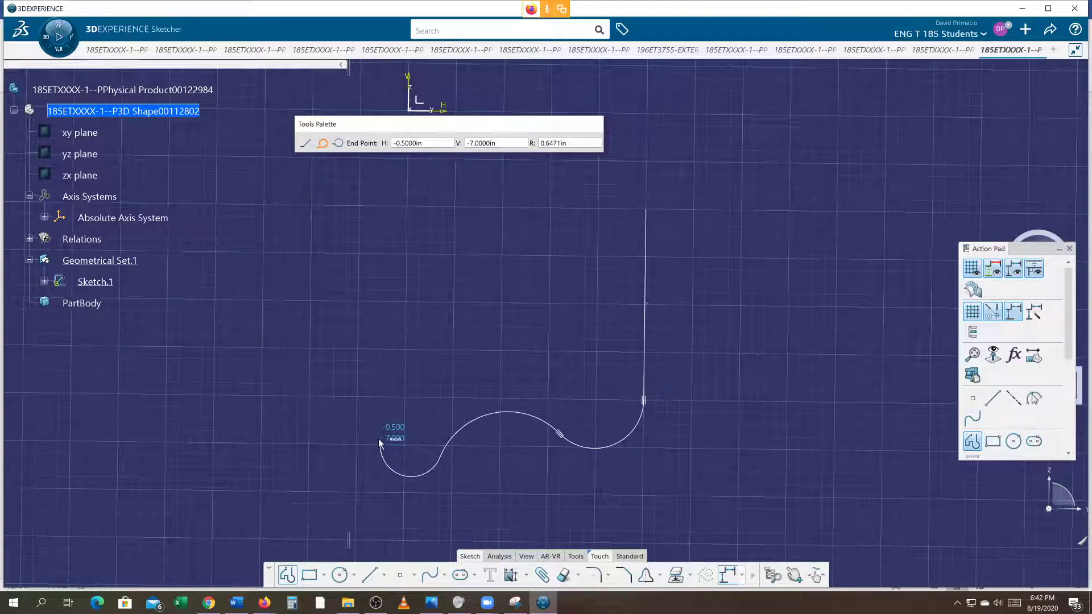
{"action": "left_click", "coordinate": [377, 438]}
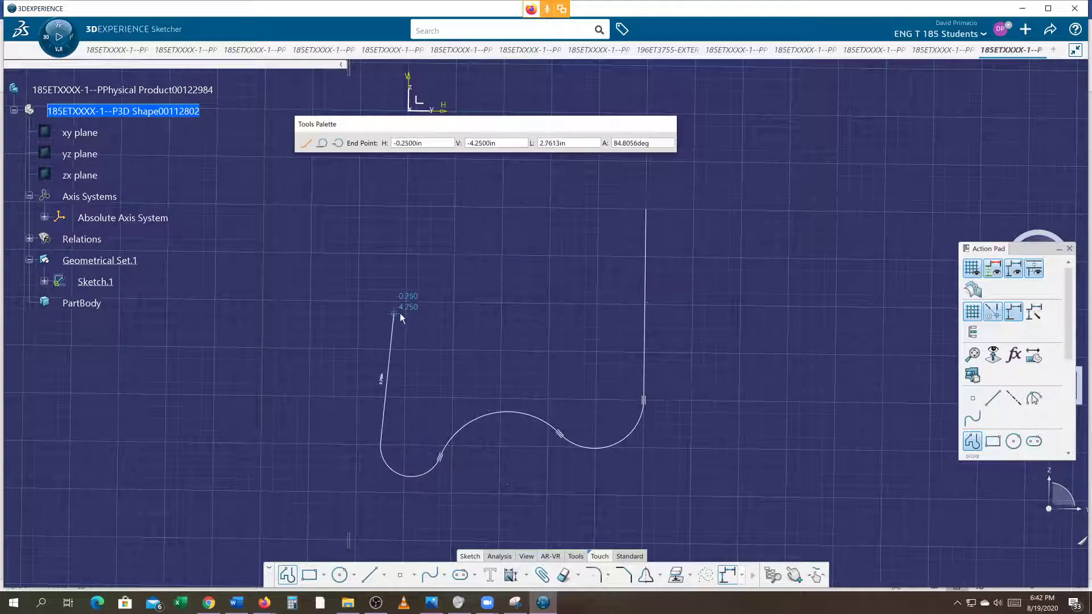
{"action": "left_click", "coordinate": [384, 206]}
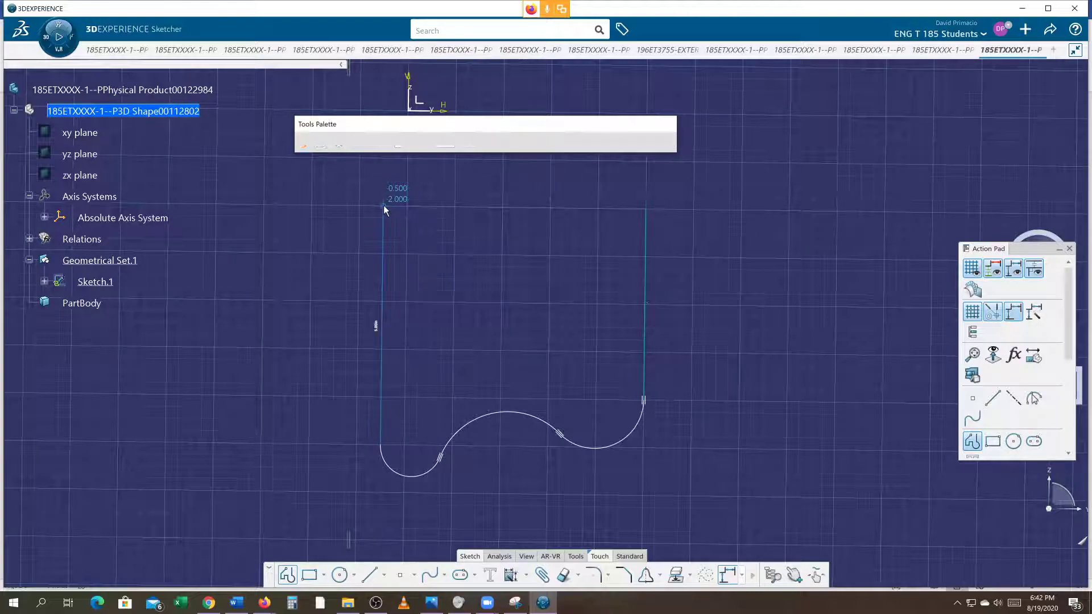
{"action": "left_click", "coordinate": [652, 213]}
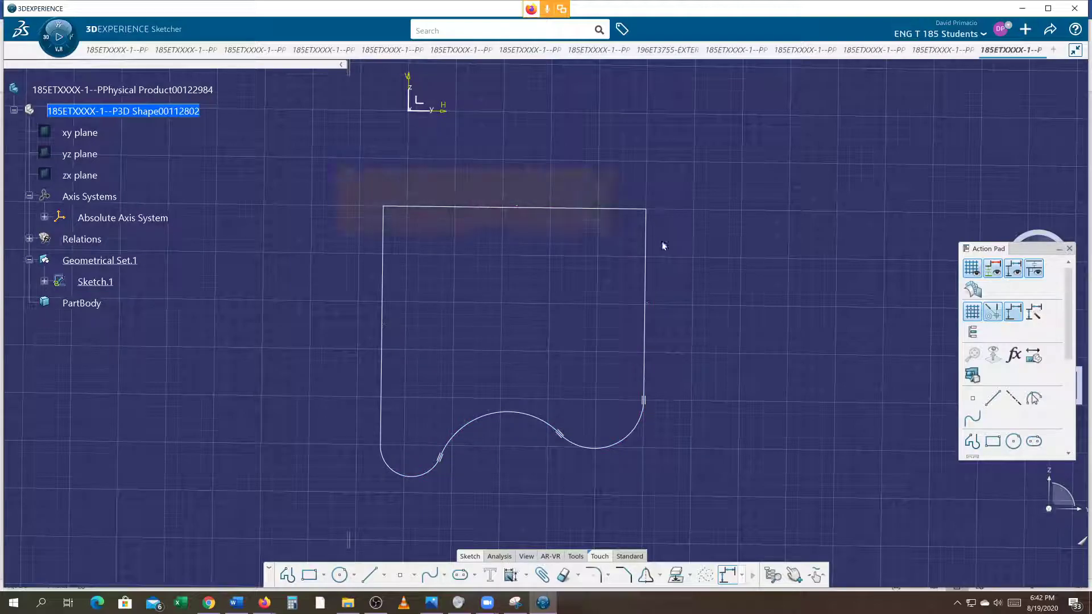
- Round both upper corners of the profile with a 0.5 in radius
{"action": "left_click", "coordinate": [593, 575]}
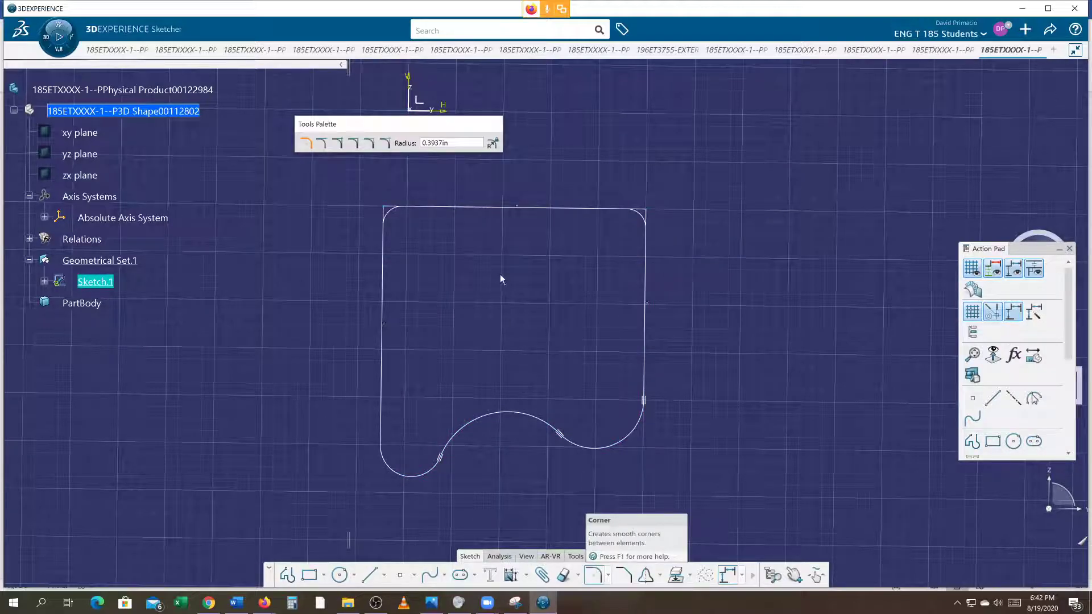
{"action": "left_click_drag", "start_coordinate": [452, 142], "coordinate": [348, 142]}
{"action": "type", "text": "0.5"}
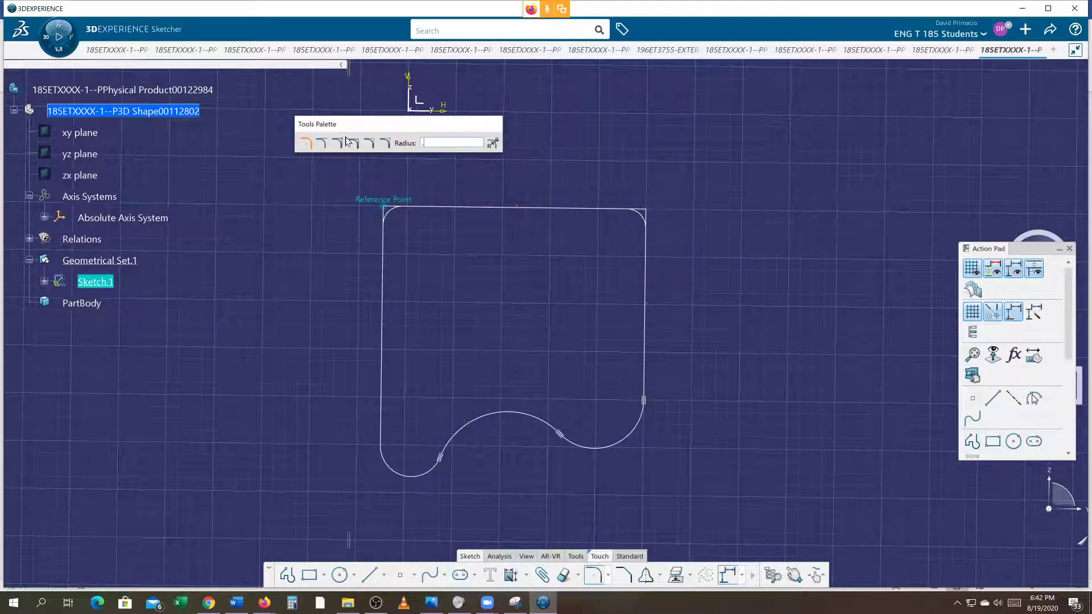
{"action": "key", "text": "Return"}
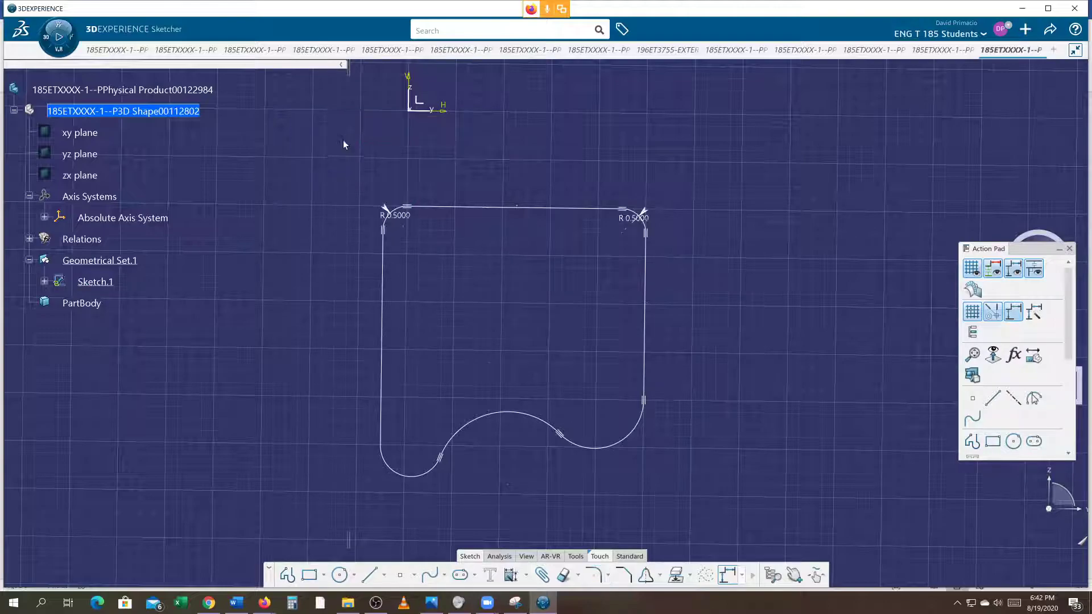
- Add a tangency constraint between the lower-left arc and the left vertical edge
{"action": "left_click", "coordinate": [390, 466]}
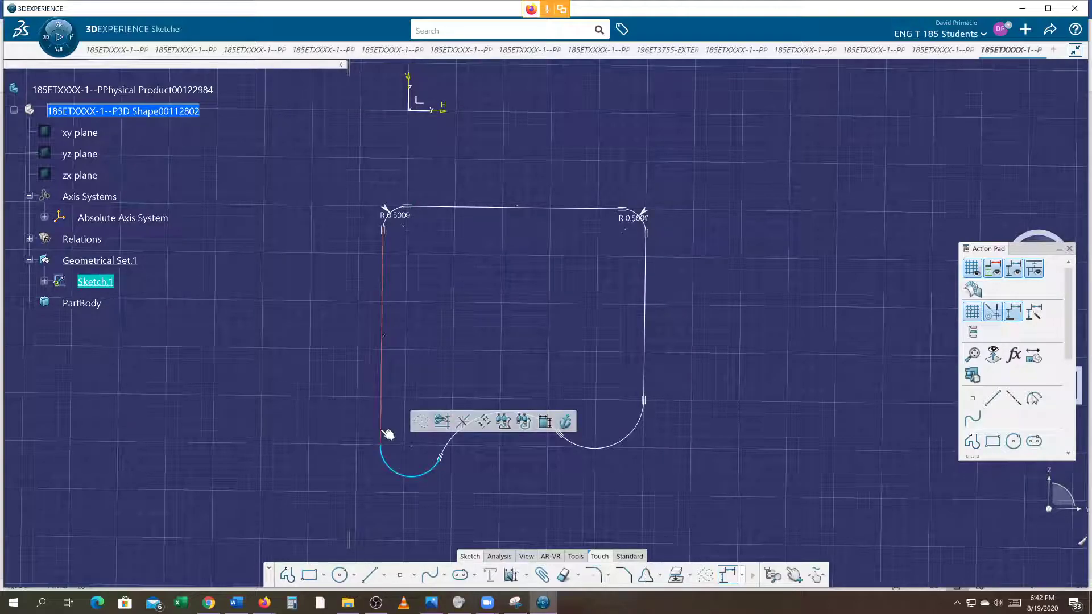
{"action": "left_click", "coordinate": [382, 435], "text": "ctrl"}
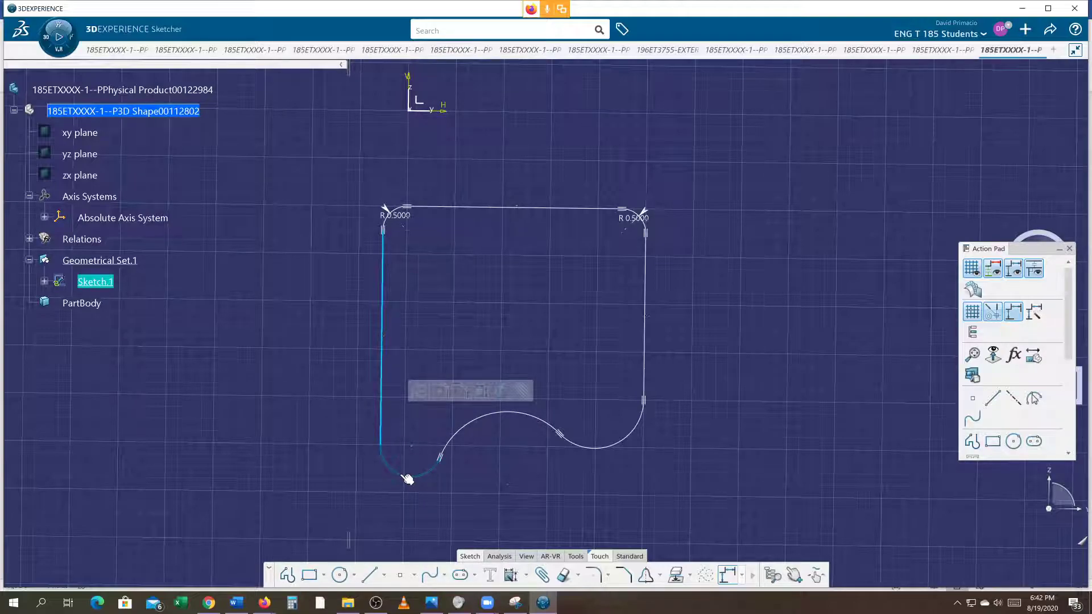
{"action": "left_click", "coordinate": [527, 576]}
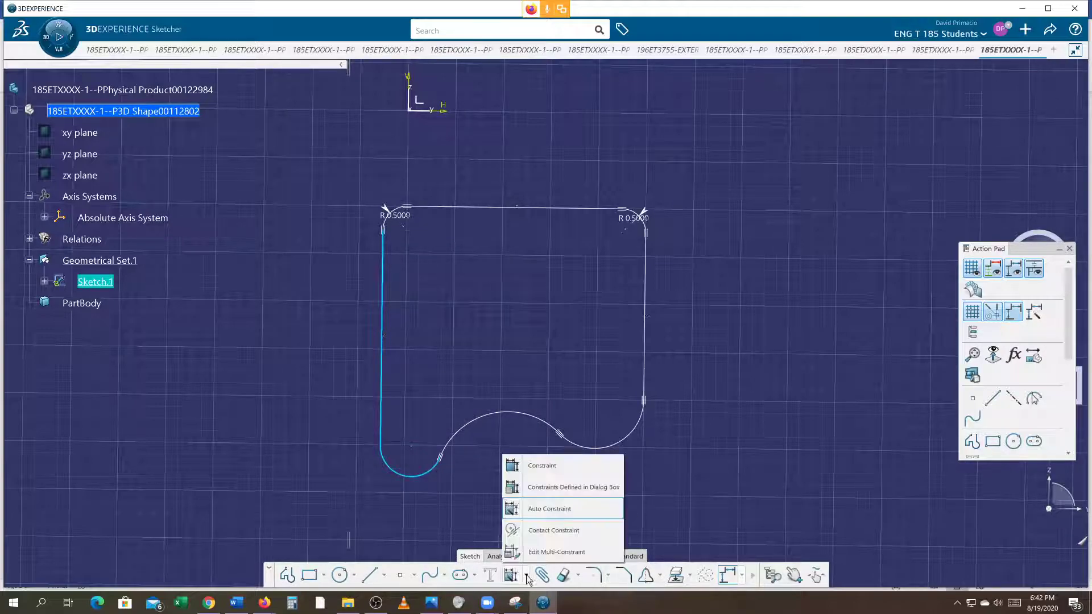
{"action": "left_click", "coordinate": [582, 488]}
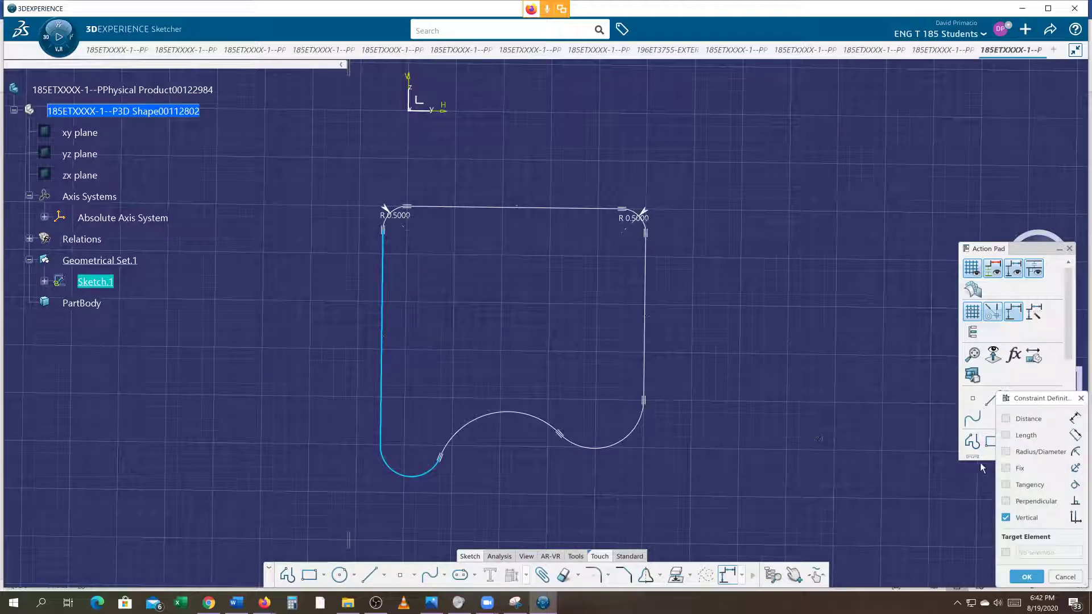
{"action": "left_click", "coordinate": [1006, 484]}
{"action": "left_click_drag", "start_coordinate": [1036, 399], "coordinate": [785, 238]}
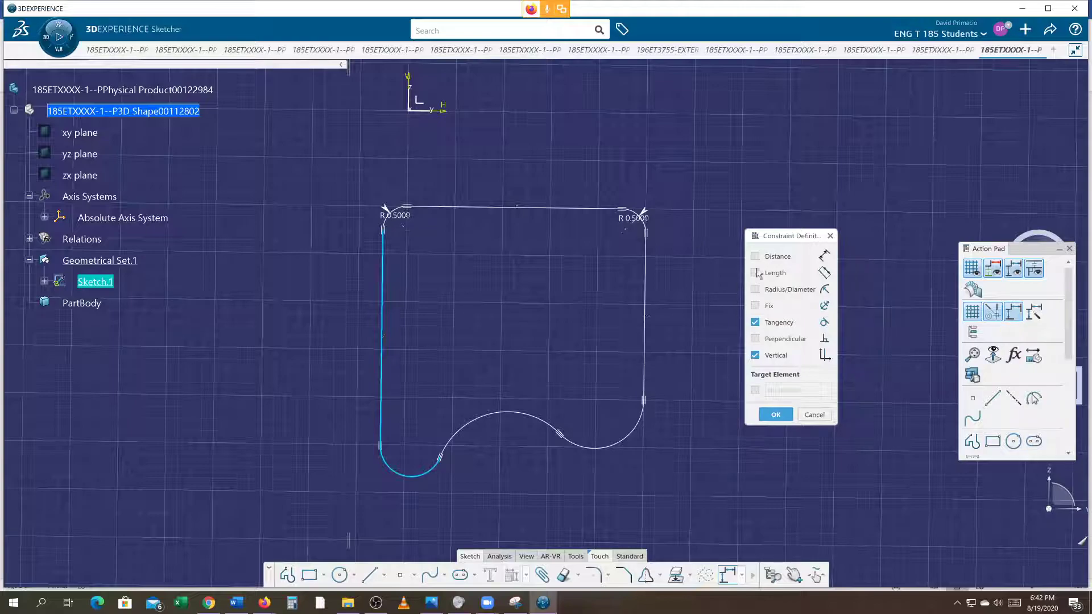
{"action": "left_click", "coordinate": [775, 414]}
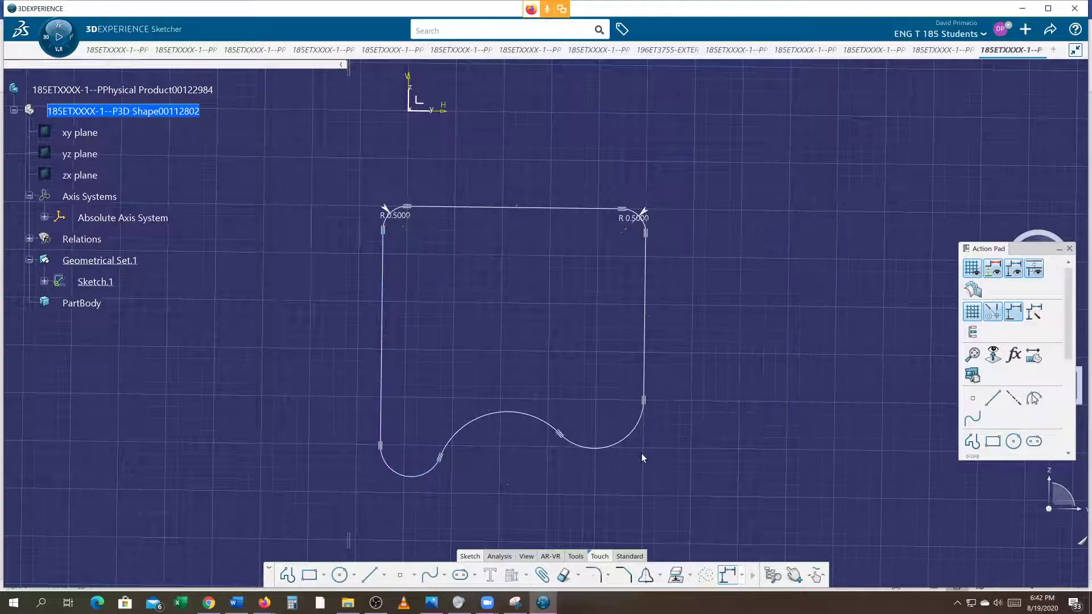
- Draw four circles centred on the two lower outer arcs and two upper corners, about 0.31 in radius at lower left and 0.25 in elsewhere
{"action": "left_click", "coordinate": [339, 575]}
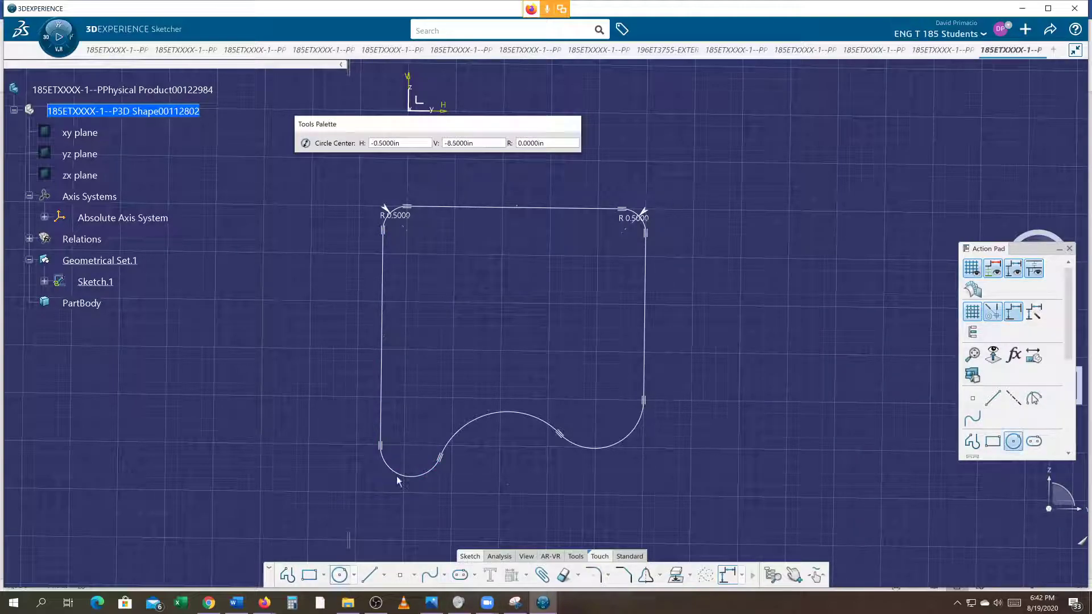
{"action": "left_click", "coordinate": [410, 447]}
{"action": "left_click", "coordinate": [422, 437]}
{"action": "left_click", "coordinate": [594, 400]}
{"action": "left_click", "coordinate": [596, 388]}
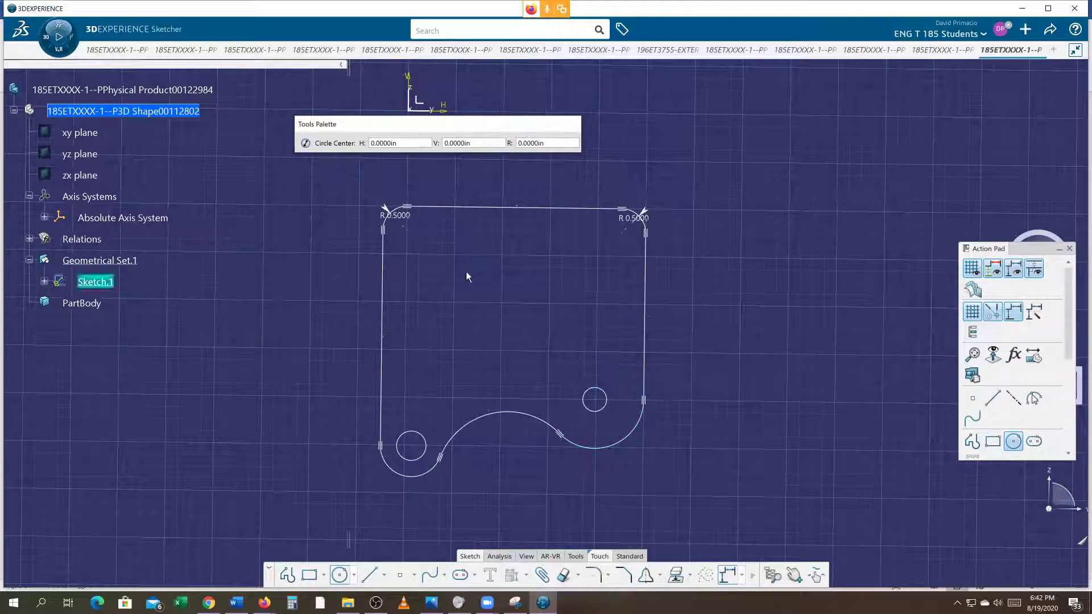
{"action": "left_click", "coordinate": [407, 231]}
{"action": "left_click", "coordinate": [418, 230]}
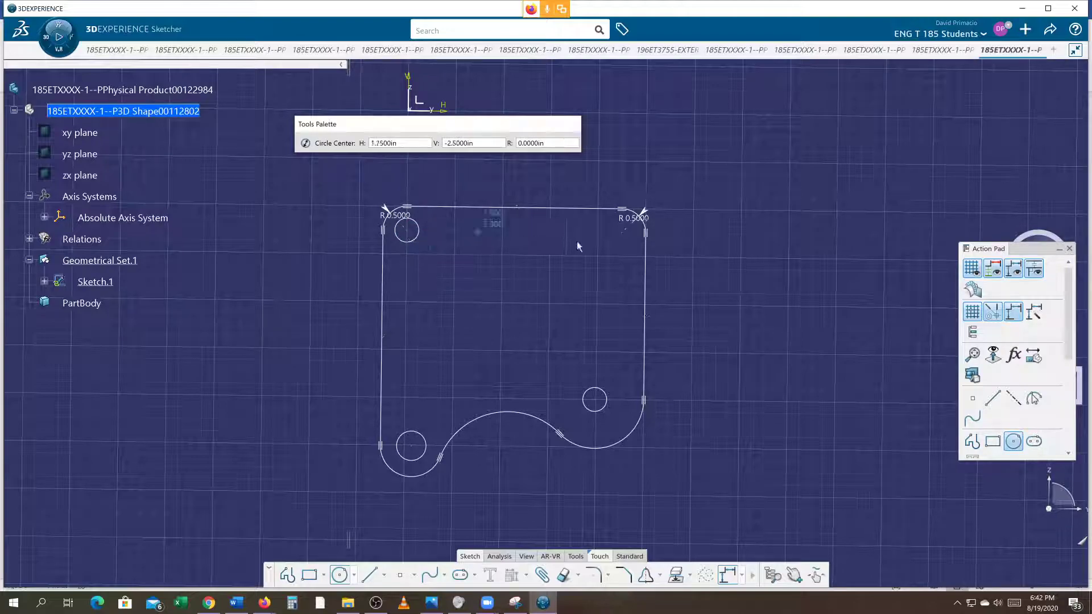
{"action": "left_click", "coordinate": [622, 233]}
{"action": "left_click", "coordinate": [633, 232]}
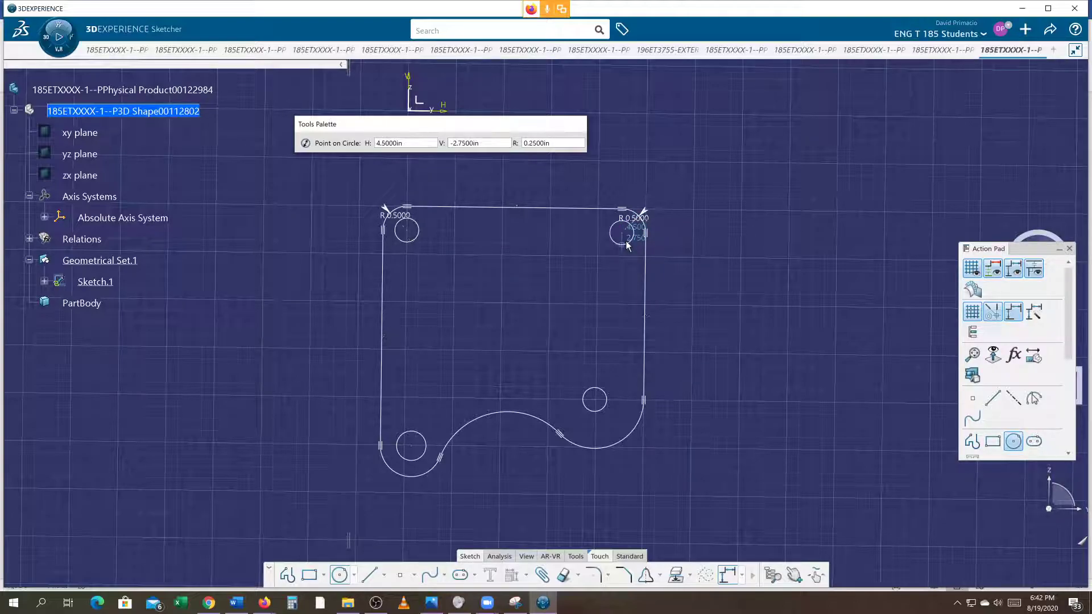
- Dimension the vertical distance from the lower-left circle to the top edge, placing it outside the left edge
{"action": "left_click", "coordinate": [527, 576]}
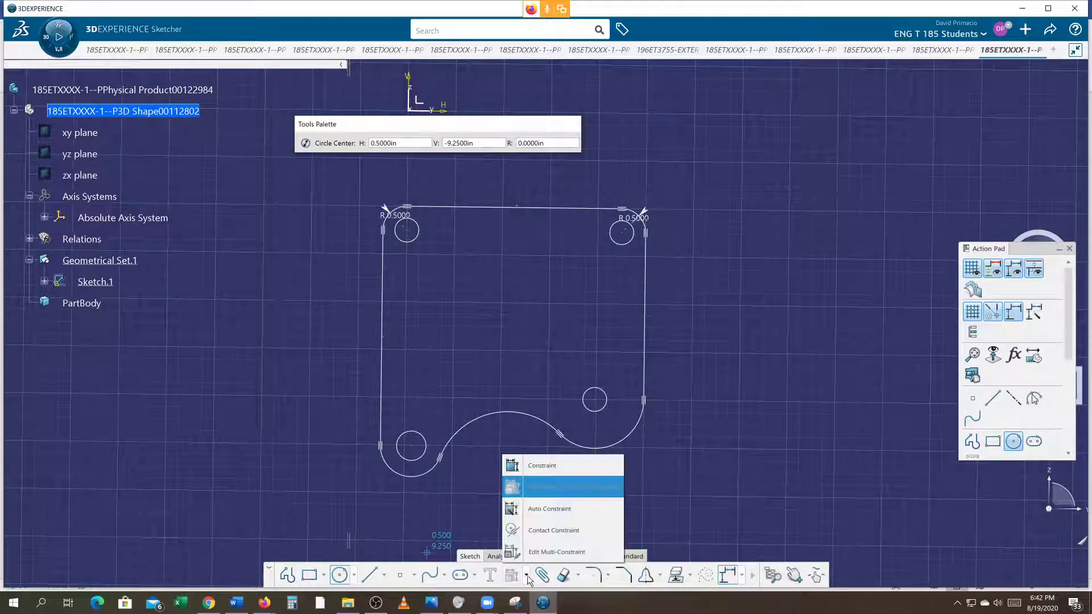
{"action": "left_click", "coordinate": [540, 466]}
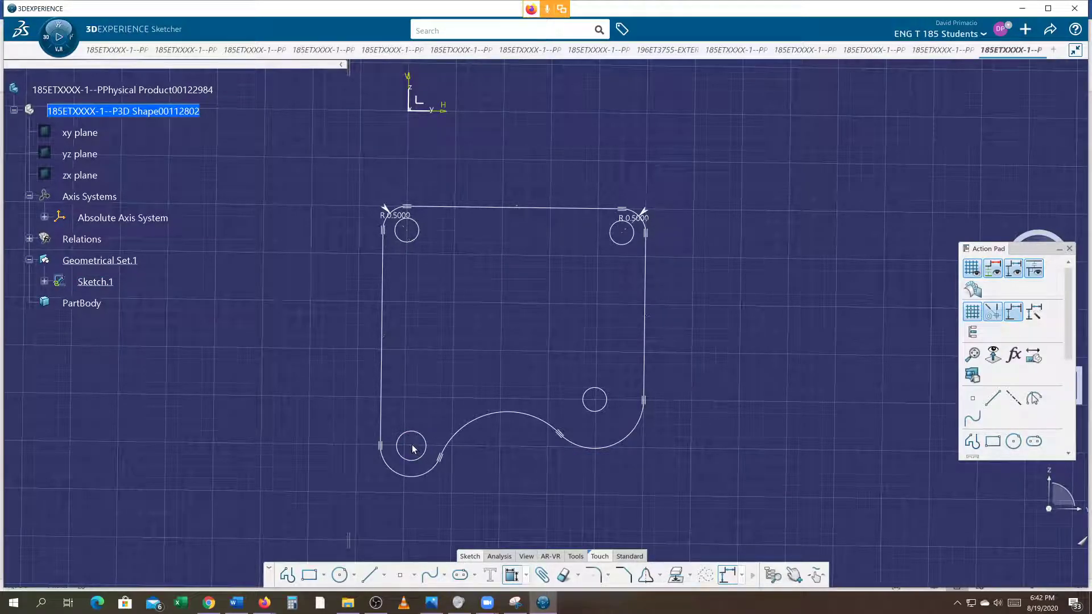
{"action": "left_click", "coordinate": [465, 208]}
{"action": "left_click", "coordinate": [260, 300]}
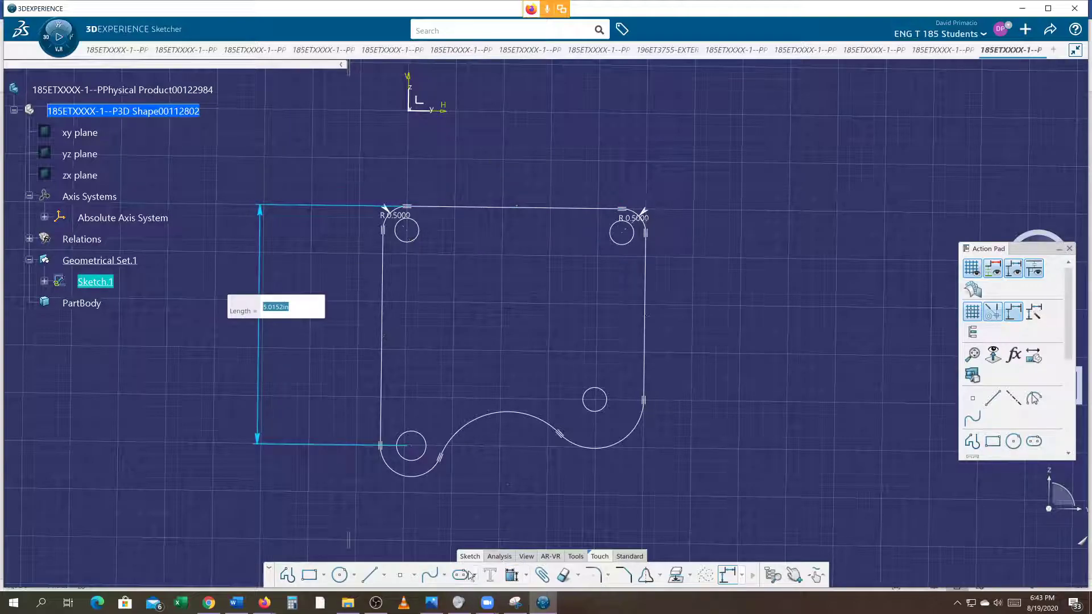
- Dimension the vertical distance from the lower-right circle to the top edge, placing it outside the right edge
{"action": "left_click", "coordinate": [509, 576]}
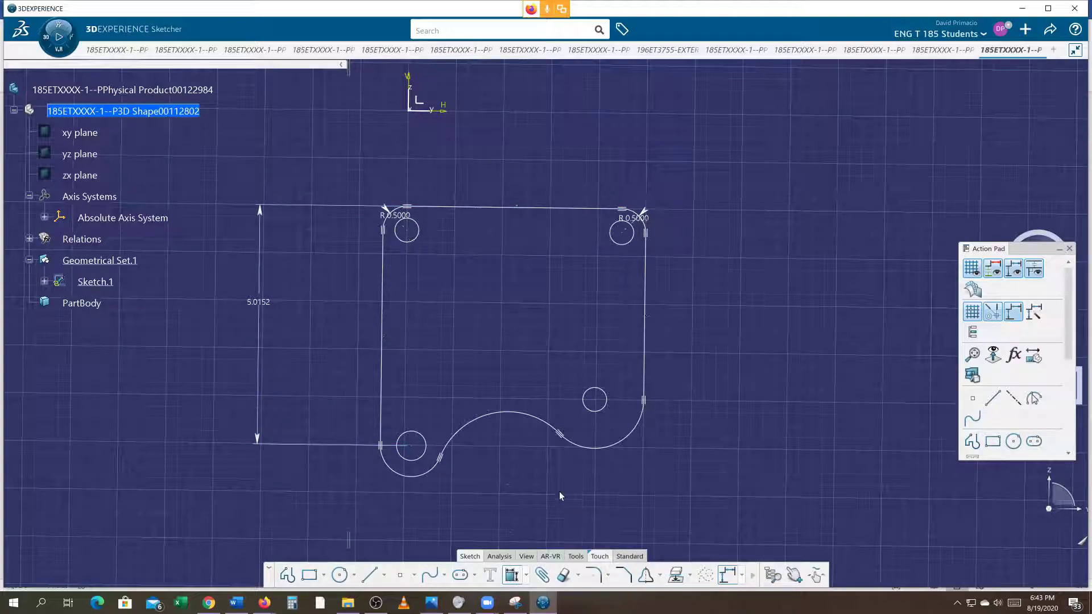
{"action": "left_click", "coordinate": [595, 400]}
{"action": "left_click", "coordinate": [574, 212]}
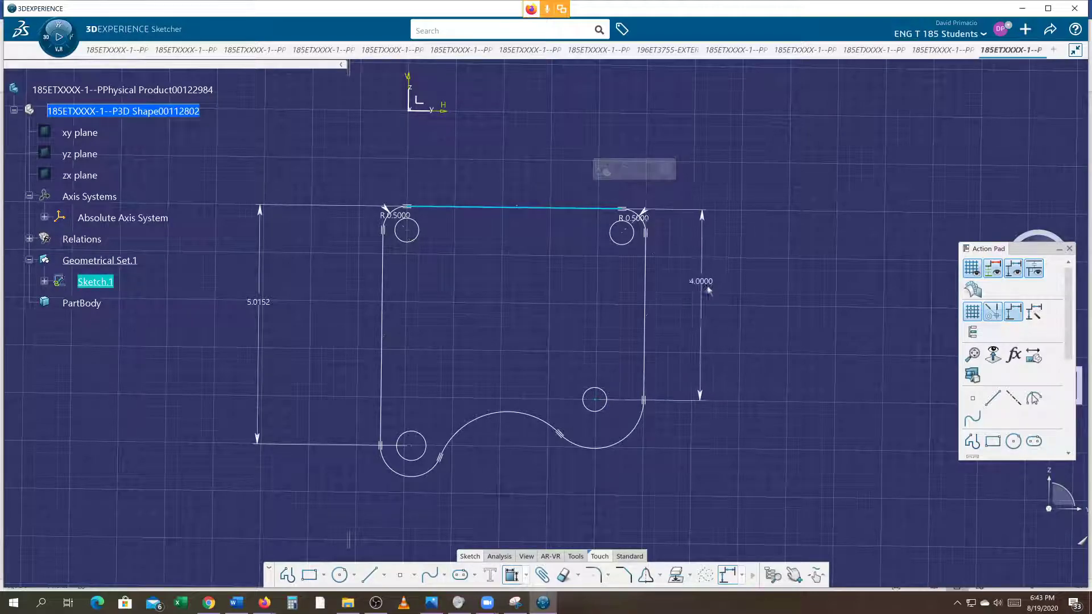
{"action": "left_click", "coordinate": [717, 302]}
- Auto-constrain all the redrawn geometry with the left and top edges as reference elements, using the Stacked constraint mode
{"action": "left_click", "coordinate": [527, 575]}
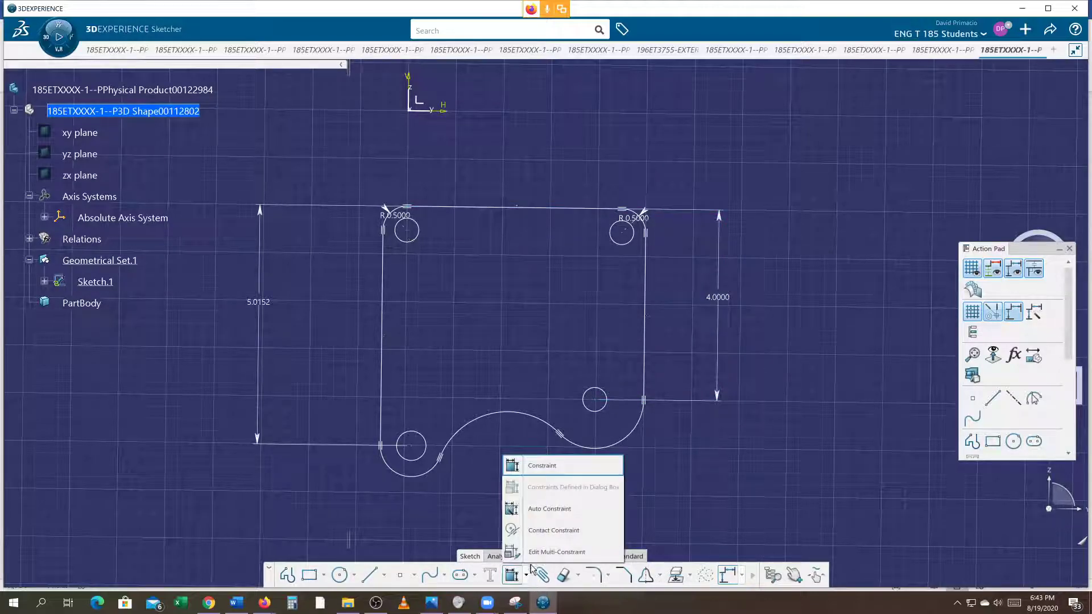
{"action": "left_click", "coordinate": [530, 507]}
{"action": "mouse_move", "coordinate": [272, 158]}
{"action": "left_mouse_down"}
{"action": "mouse_move", "coordinate": [682, 473]}
{"action": "mouse_move", "coordinate": [752, 552]}
{"action": "left_mouse_up"}
{"action": "left_click", "coordinate": [443, 166]}
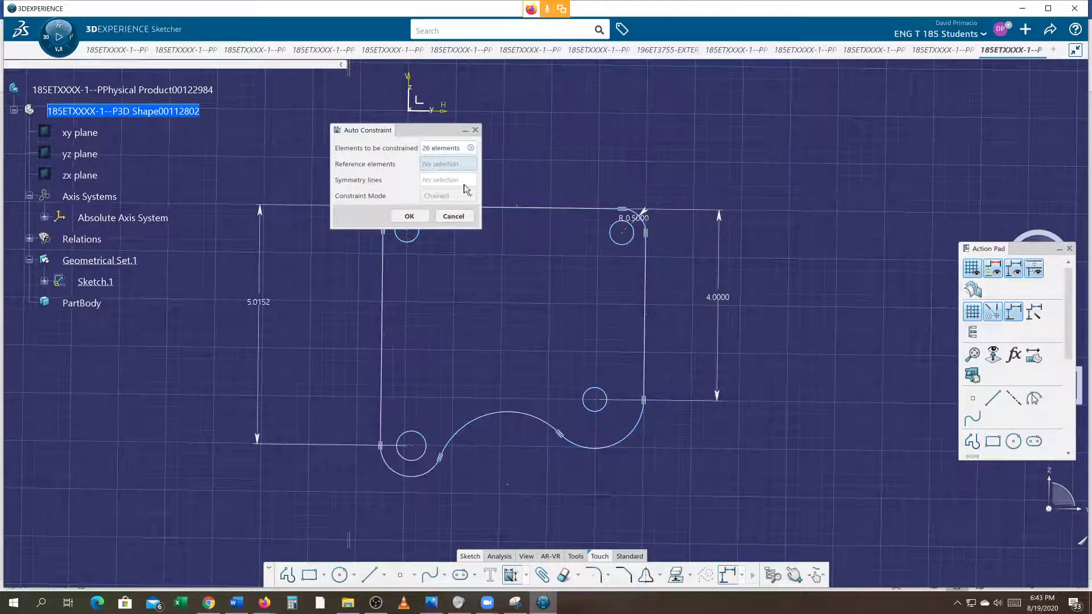
{"action": "left_click", "coordinate": [382, 292]}
{"action": "left_click", "coordinate": [502, 210]}
{"action": "left_click", "coordinate": [440, 196]}
{"action": "left_click", "coordinate": [437, 209]}
{"action": "left_click", "coordinate": [408, 216]}
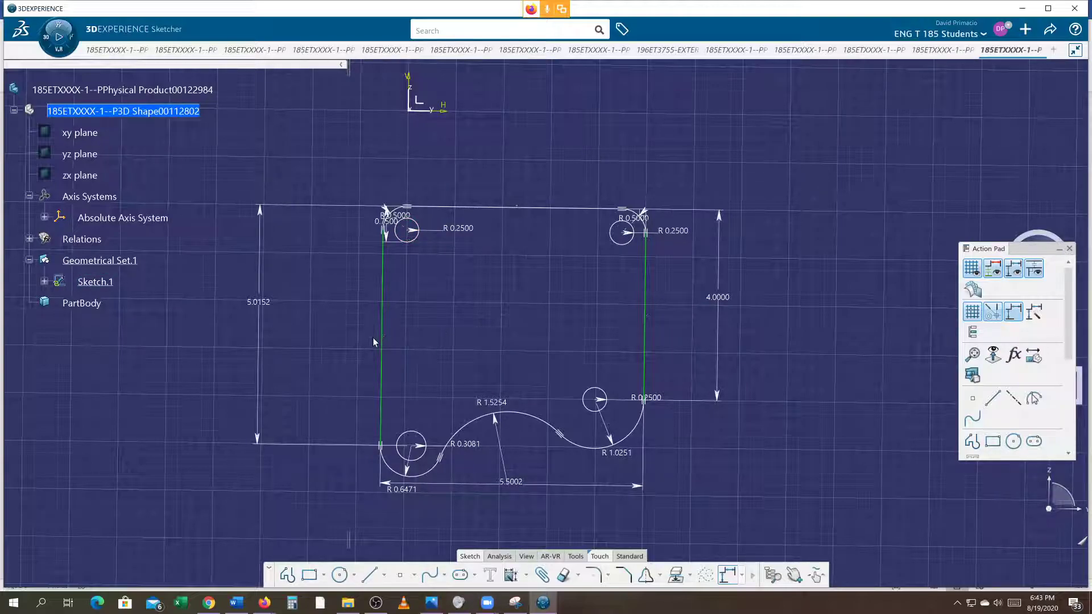
{"action": "middle_click_drag", "start_coordinate": [443, 351], "coordinate": [425, 382]}
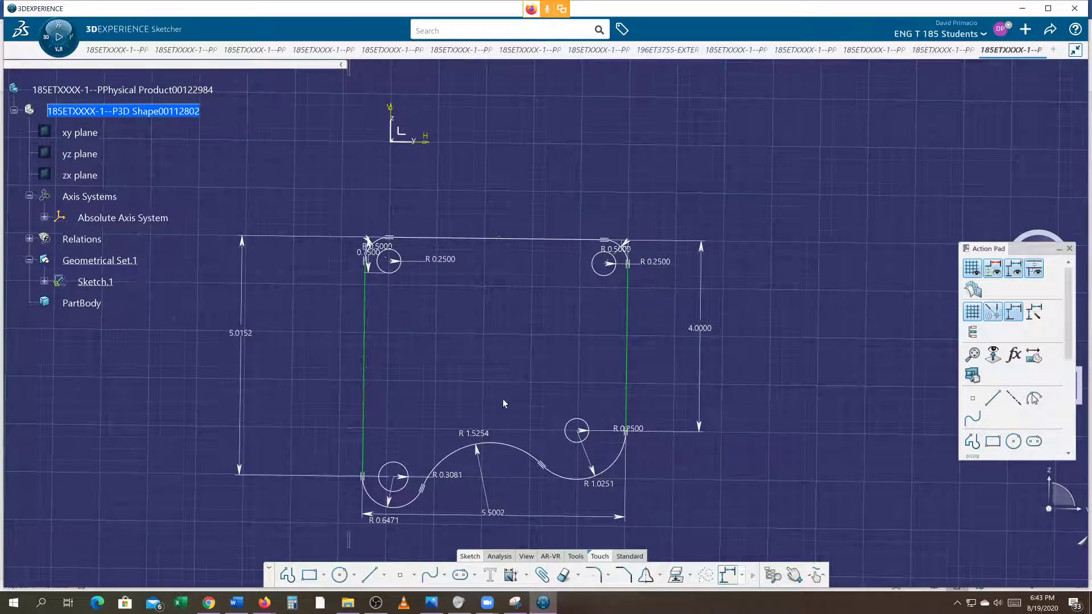
{"action": "middle_click_drag", "start_coordinate": [572, 342], "coordinate": [617, 305]}
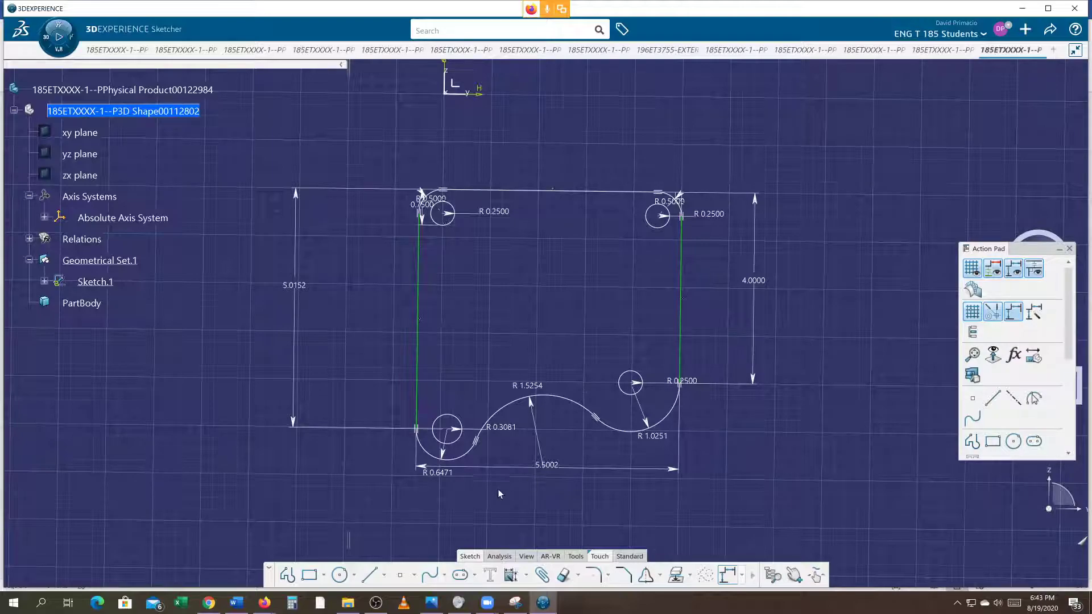
{"action": "middle_click_drag", "start_coordinate": [435, 483], "coordinate": [439, 488]}
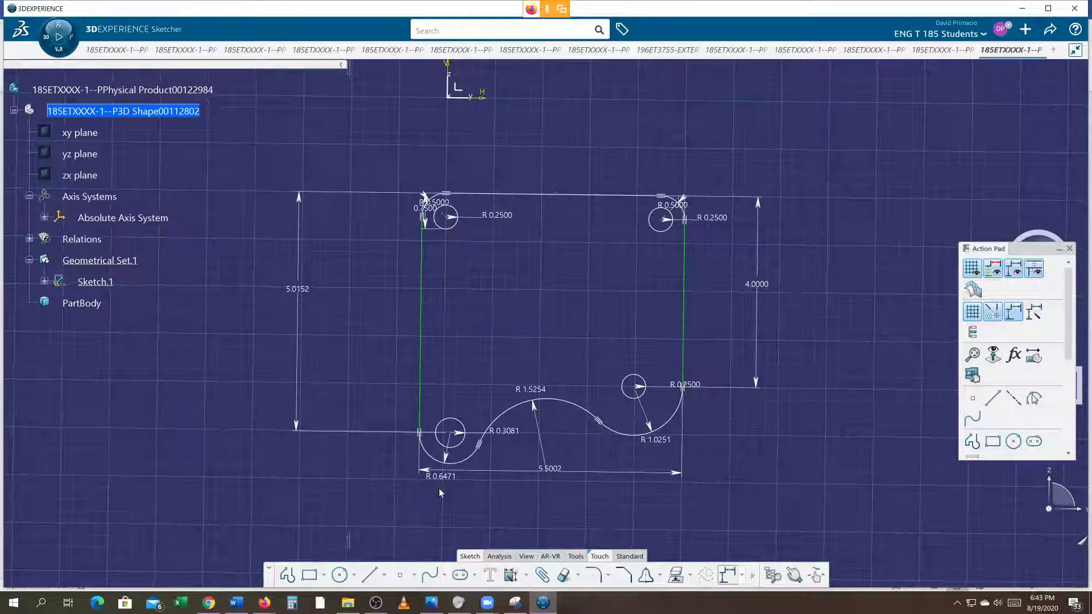
{"action": "key", "text": "alt+Tab"}
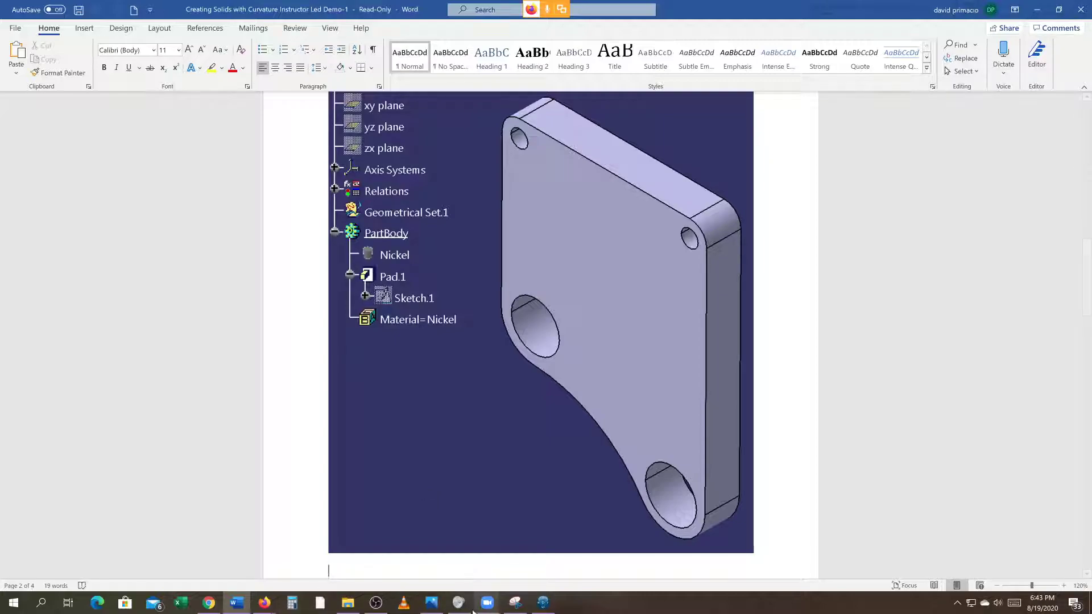
{"action": "left_click", "coordinate": [375, 603]}
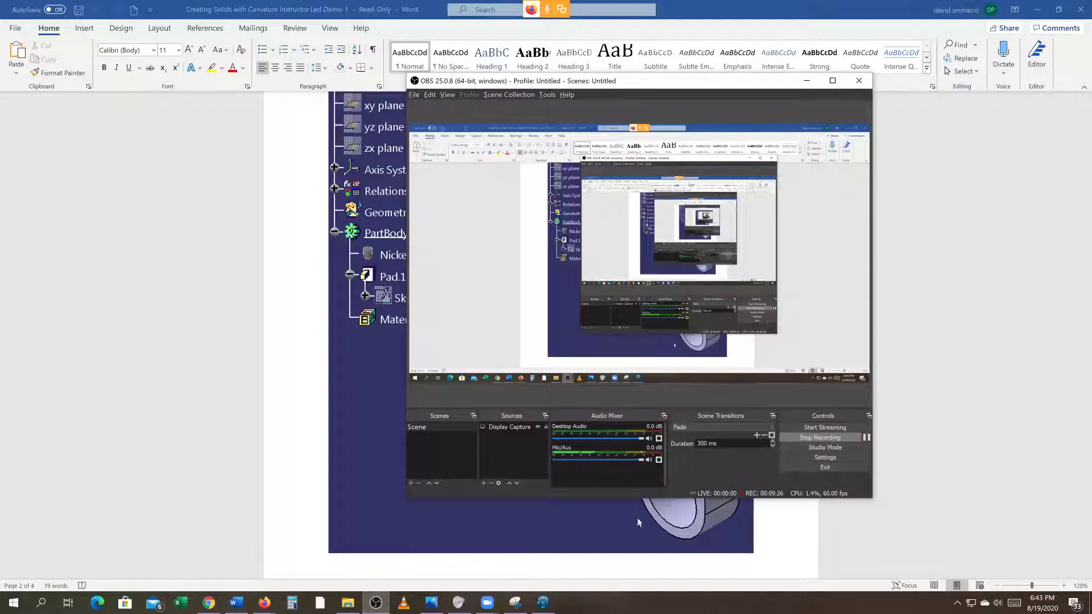